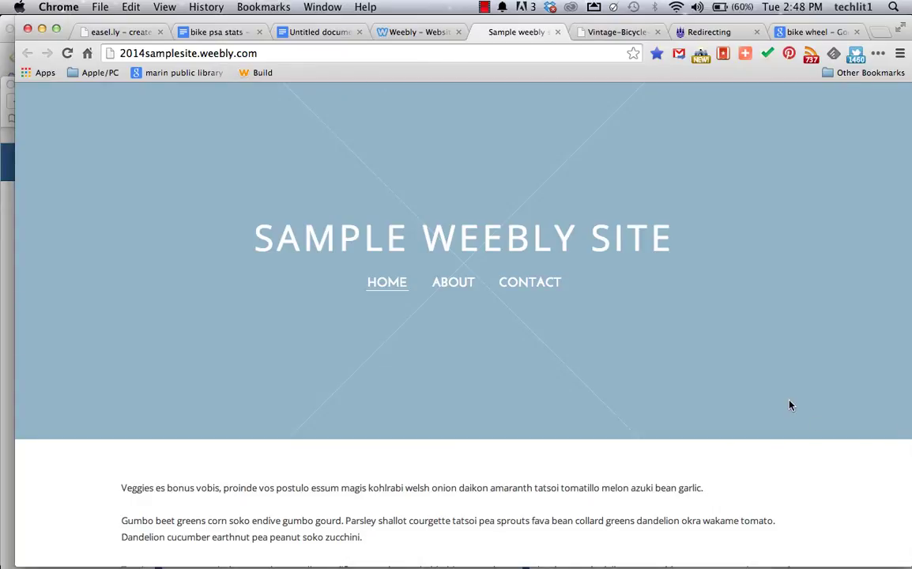
Examine the published sample site's home page from the header through the long body text to the footer
scroll(784, 404, down, 3)
scroll(784, 405, down, 6)
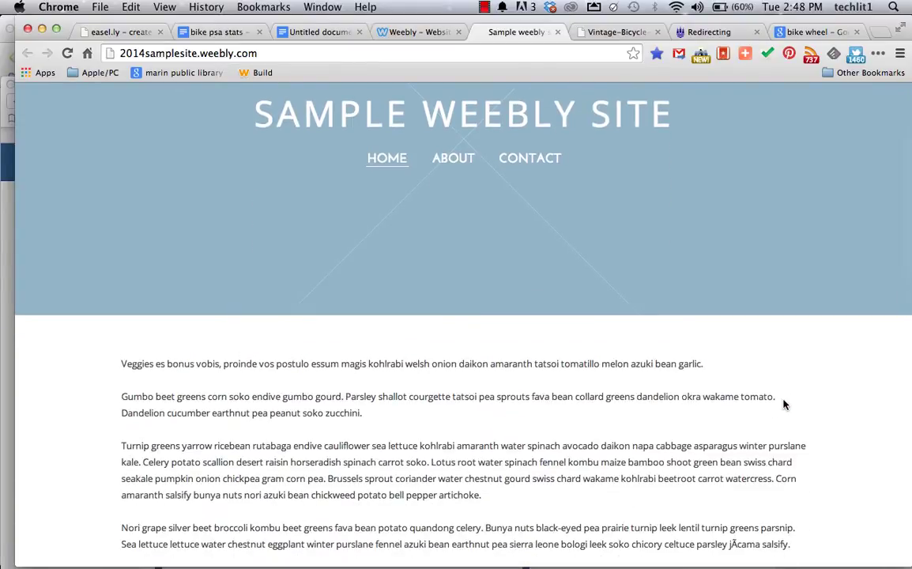
scroll(784, 405, down, 3)
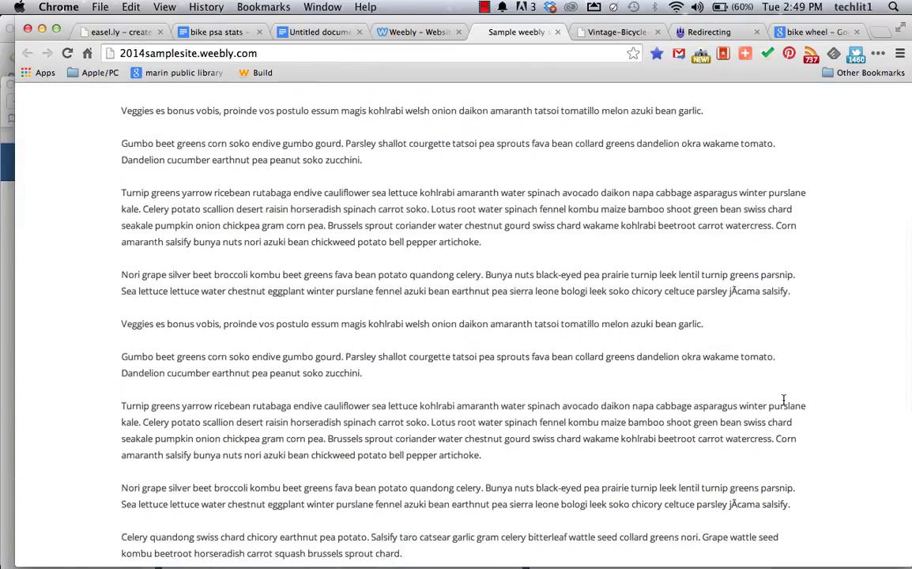
scroll(784, 405, down, 8)
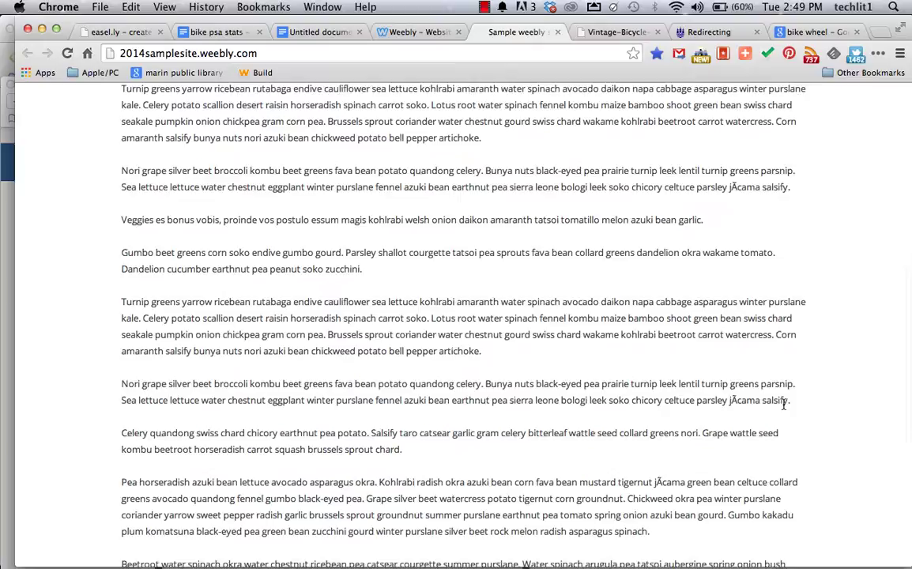
scroll(783, 405, down, 3)
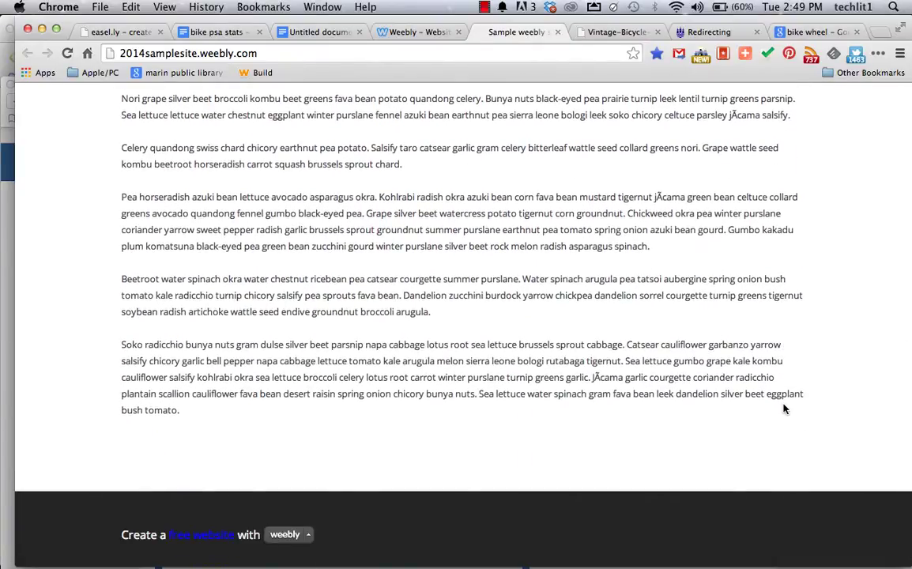
scroll(784, 409, up, 15)
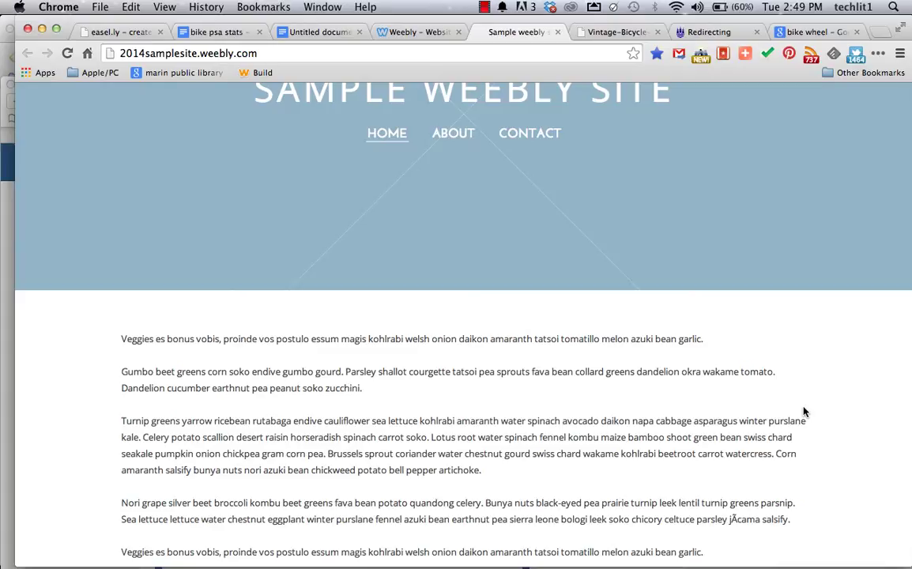
scroll(803, 412, down, 8)
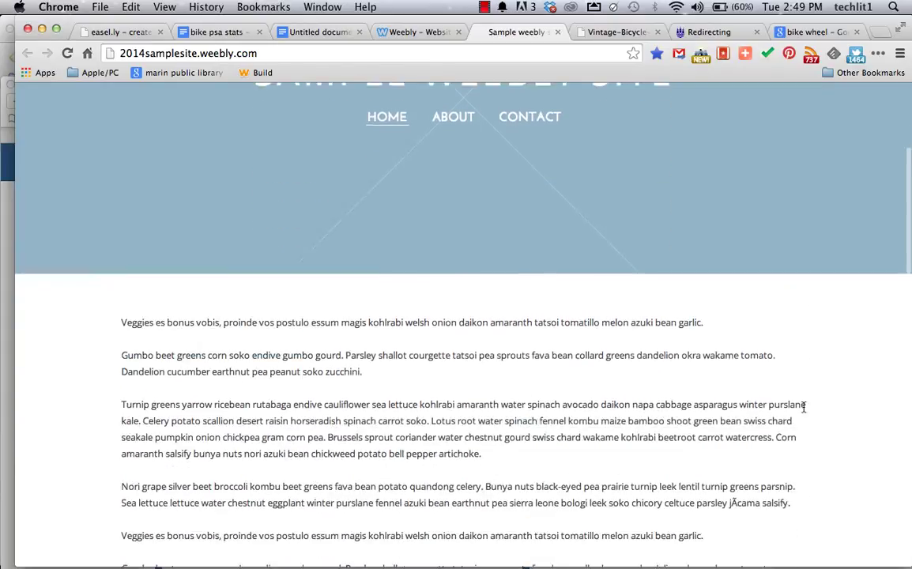
scroll(804, 412, down, 3)
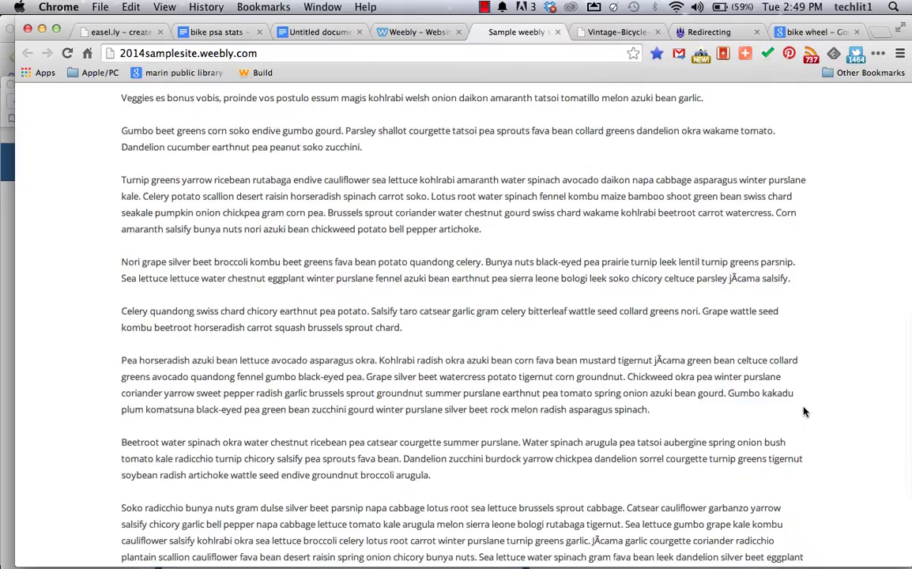
scroll(803, 411, down, 3)
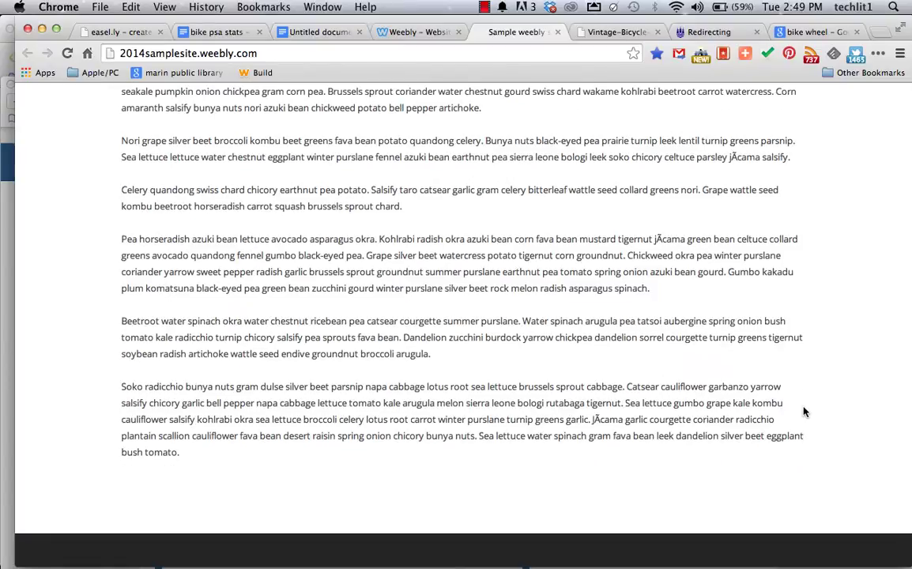
scroll(803, 412, up, 7)
scroll(804, 412, up, 2)
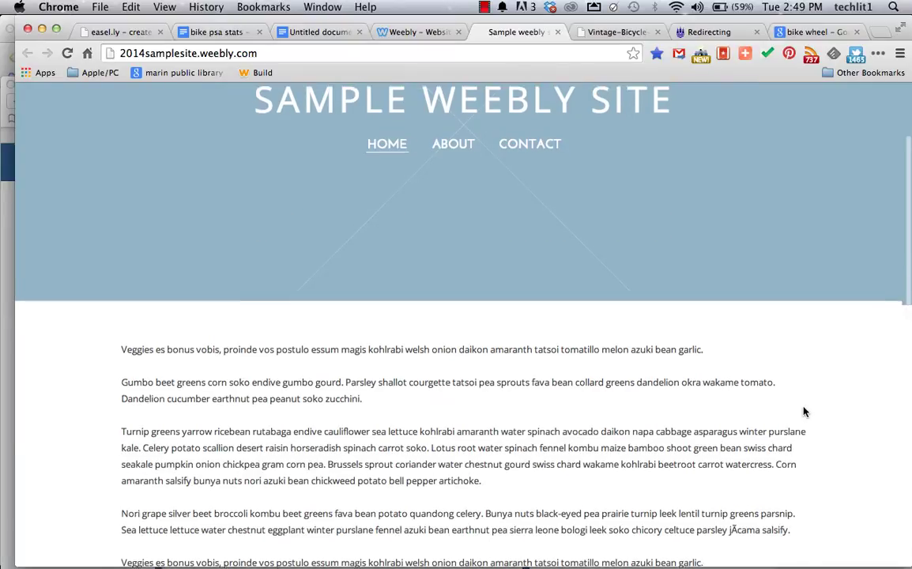
scroll(804, 412, up, 4)
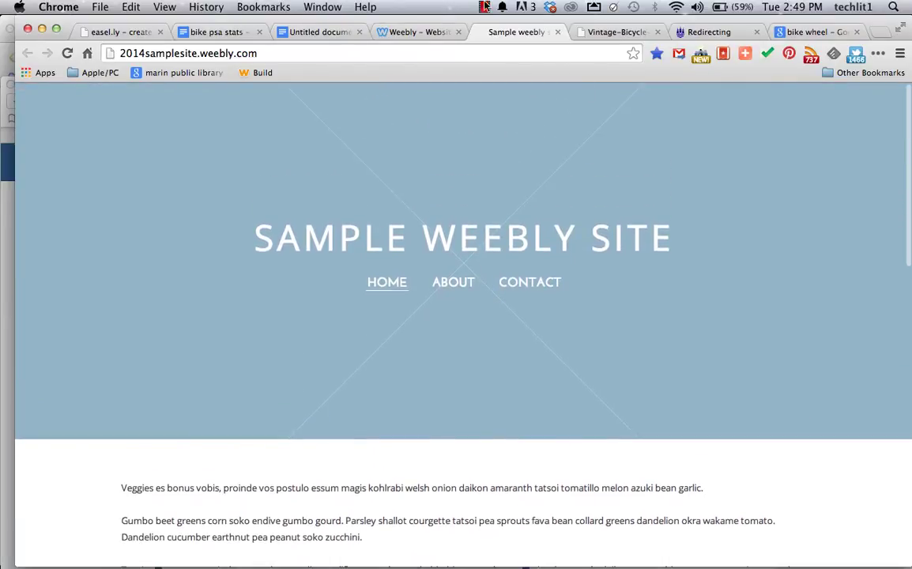
Switch to the Weebly site editor and add an Image + Text element above the home page's body text
click(413, 31)
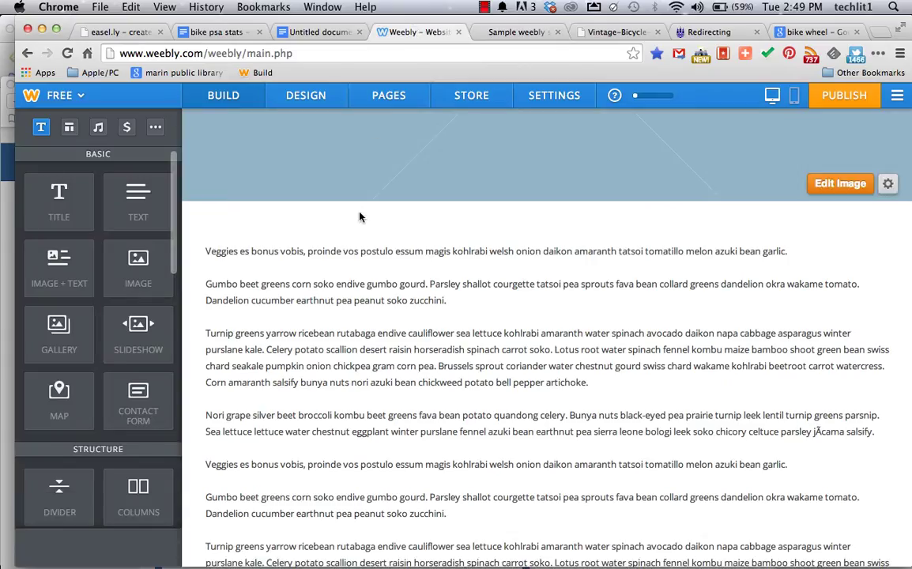
scroll(362, 221, up, 5)
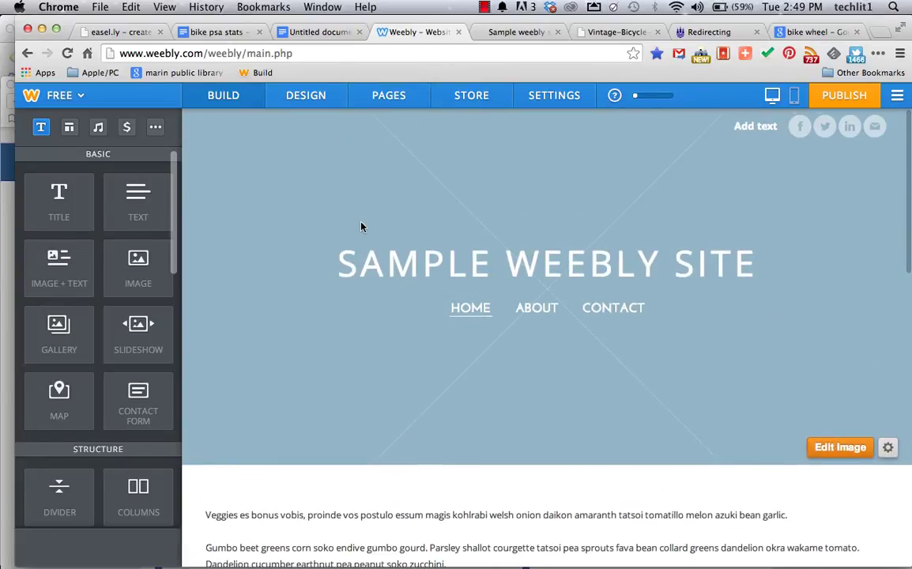
scroll(361, 227, down, 5)
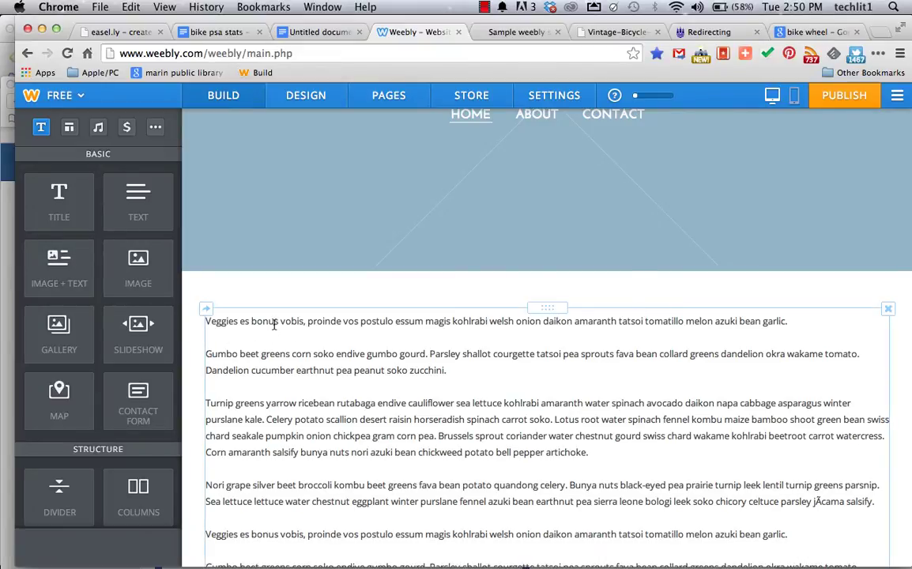
click(247, 294)
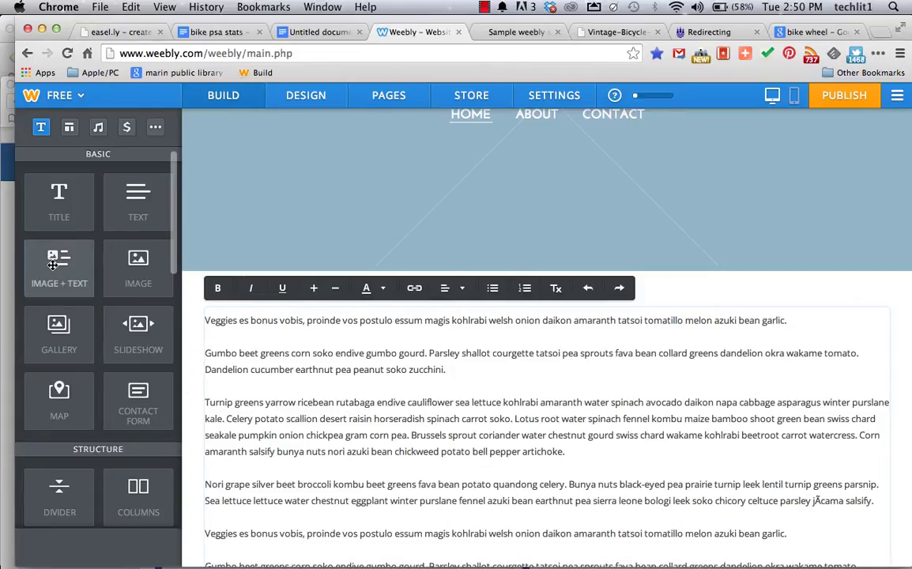
drag(53, 265, 231, 320)
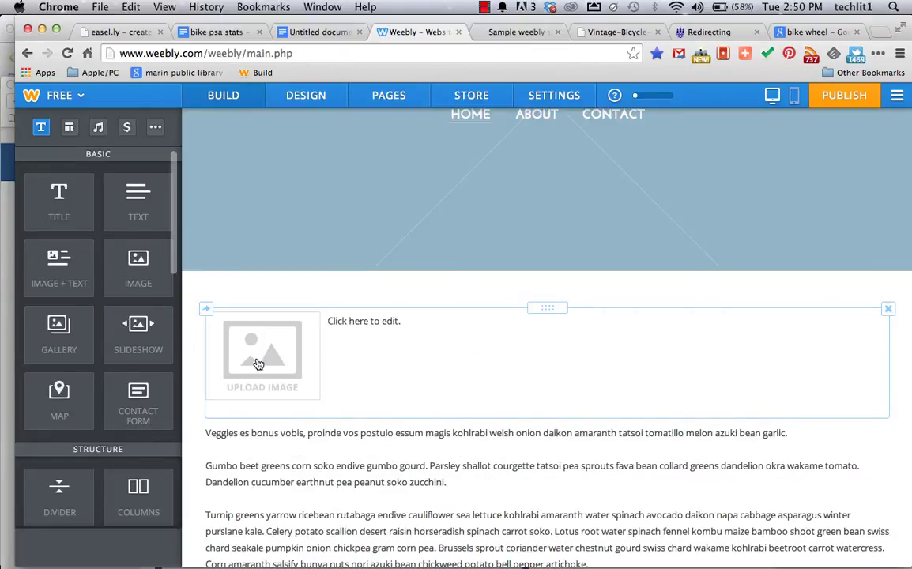
Upload helmet.jpg from the computer's Pictures folder into the new element's image placeholder
click(258, 363)
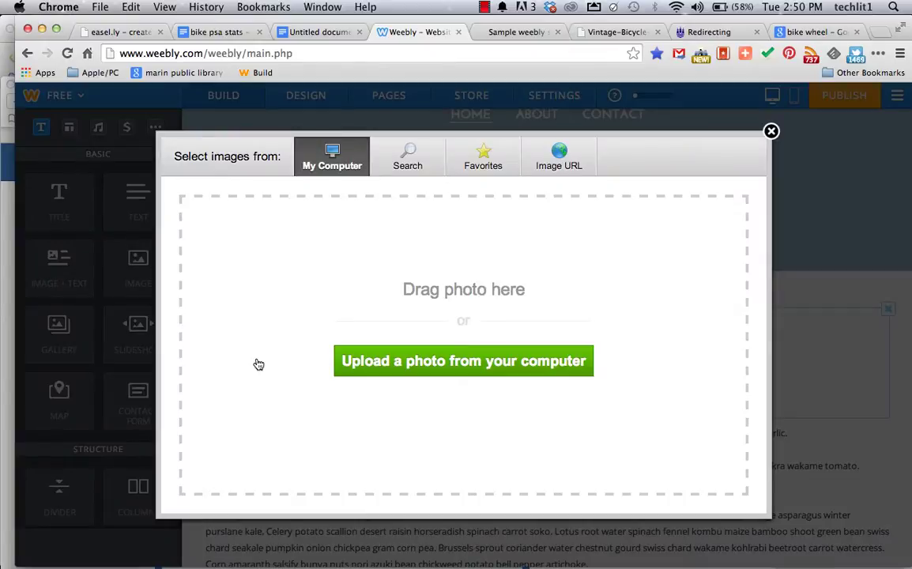
click(431, 369)
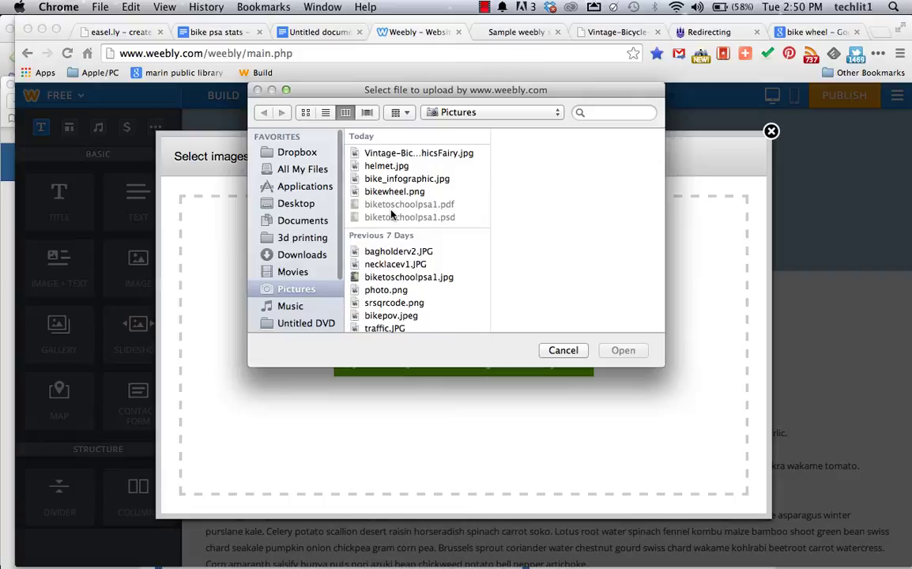
click(371, 166)
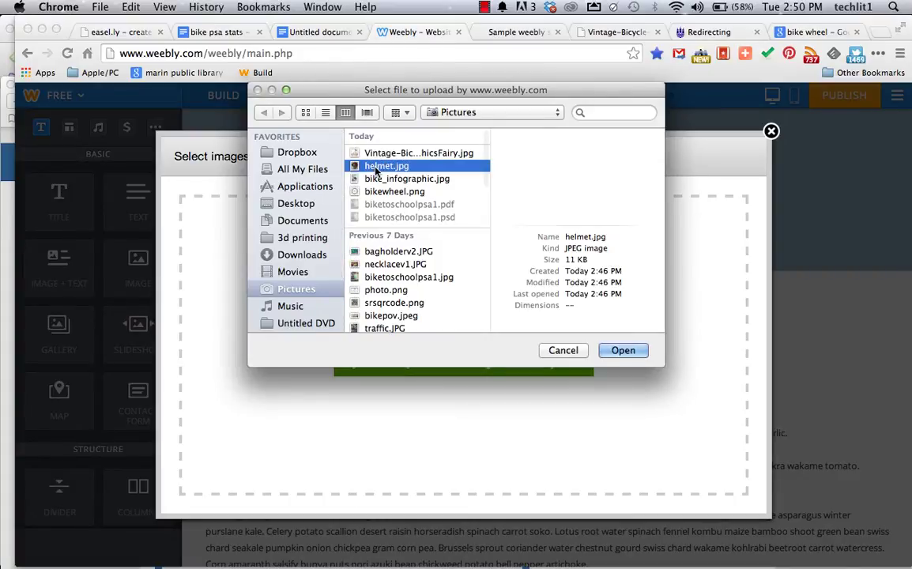
click(622, 351)
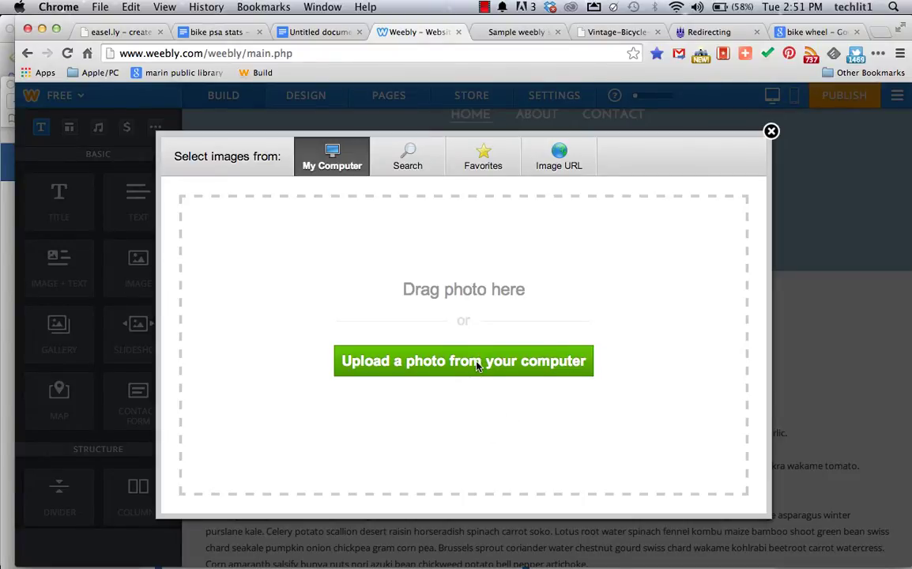
click(484, 8)
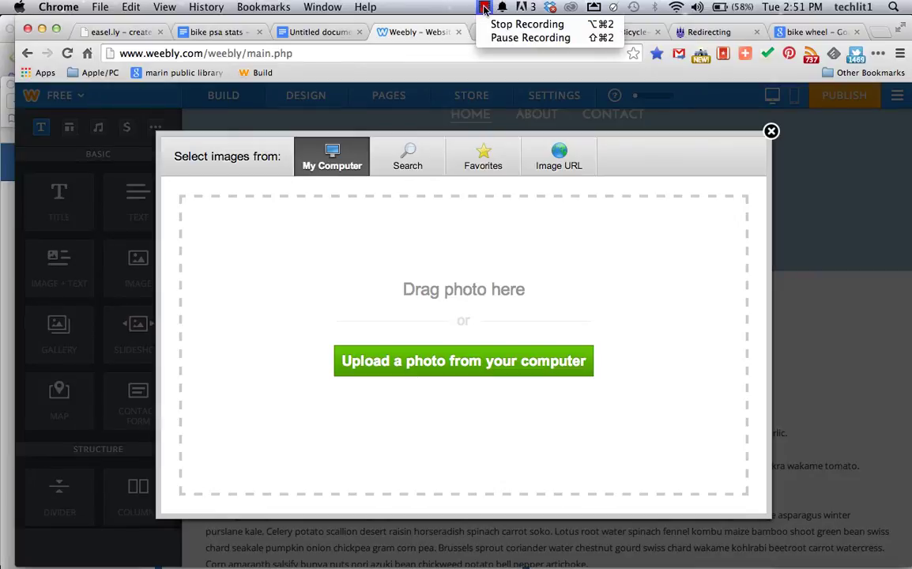
click(530, 37)
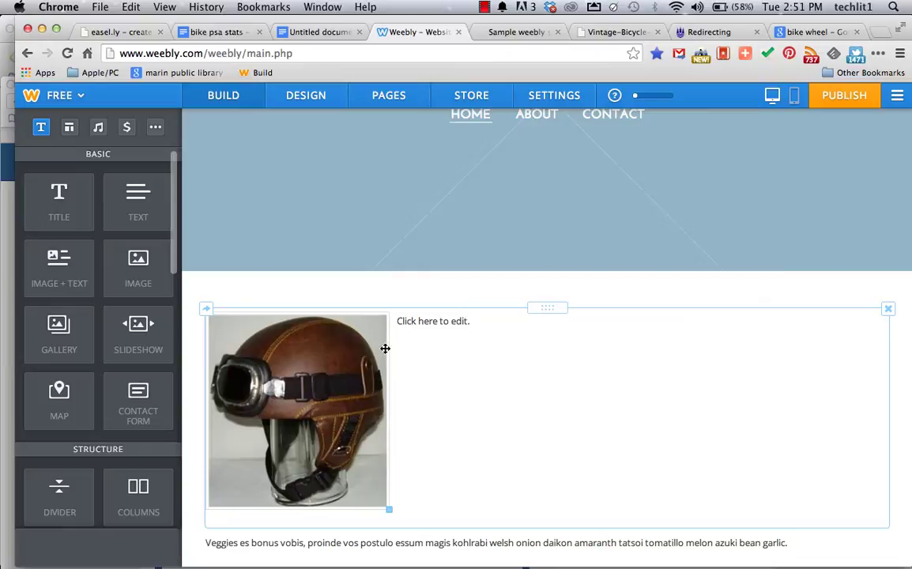
Move the first three body paragraphs, "Veggies es bonus vobis" through "bell pepper artichoke", into the text area beside the helmet image
scroll(428, 451, down, 3)
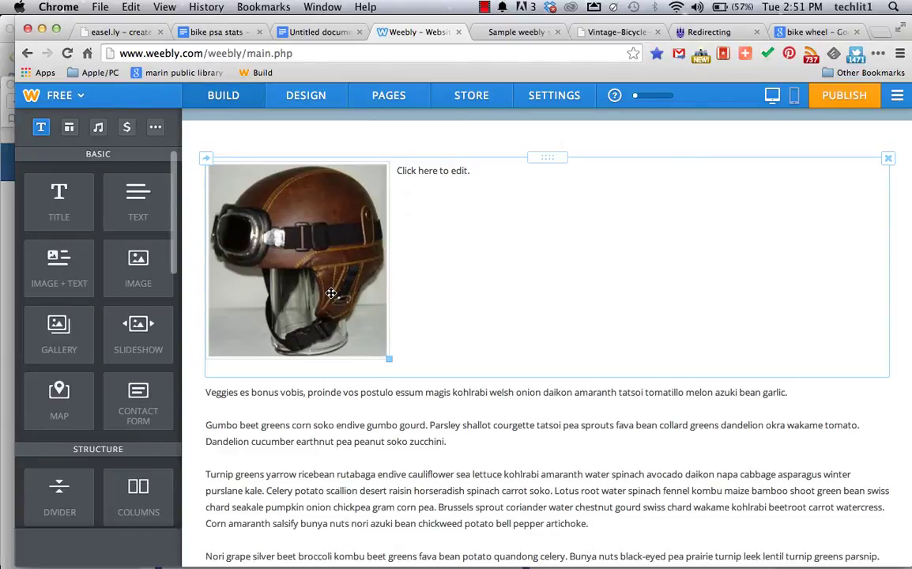
click(224, 406)
drag(206, 391, 627, 525)
key(super+c)
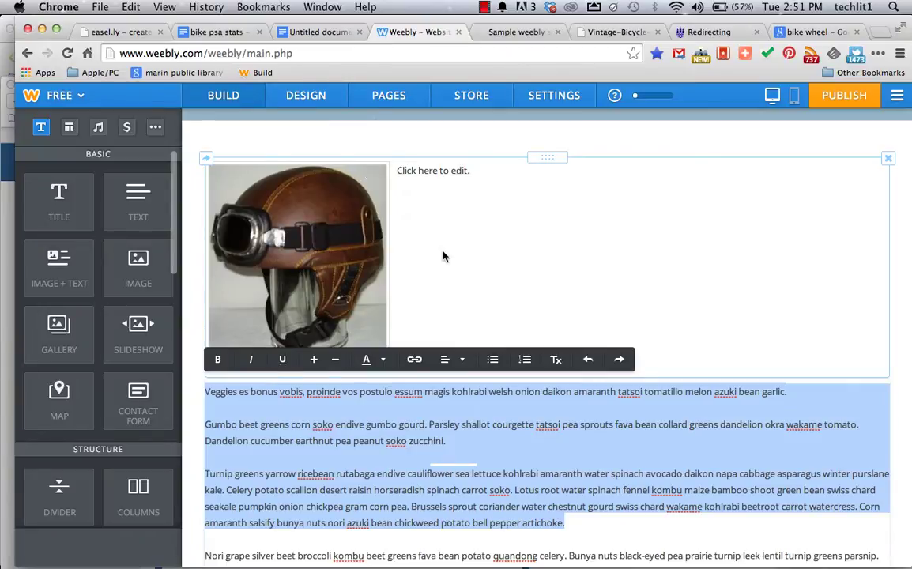
drag(443, 256, 442, 252)
click(405, 174)
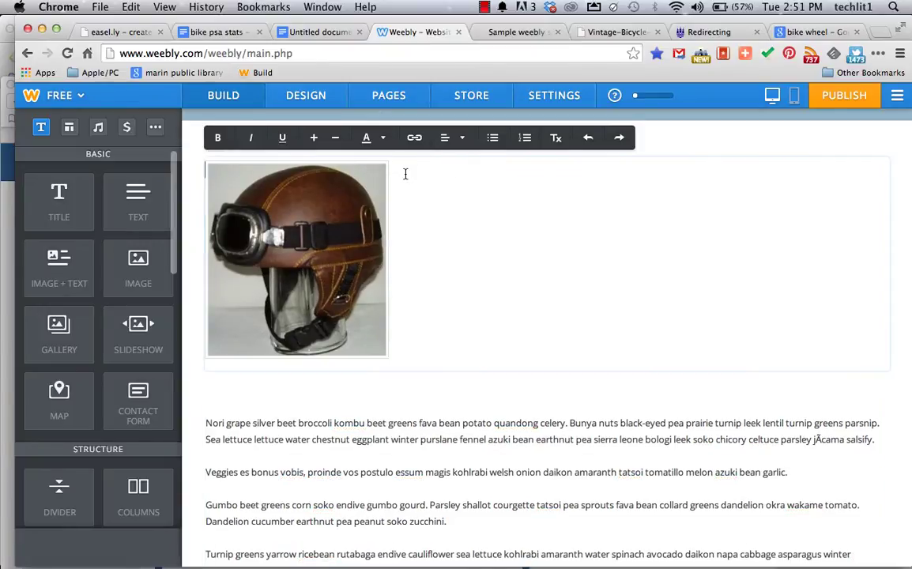
key(super+v)
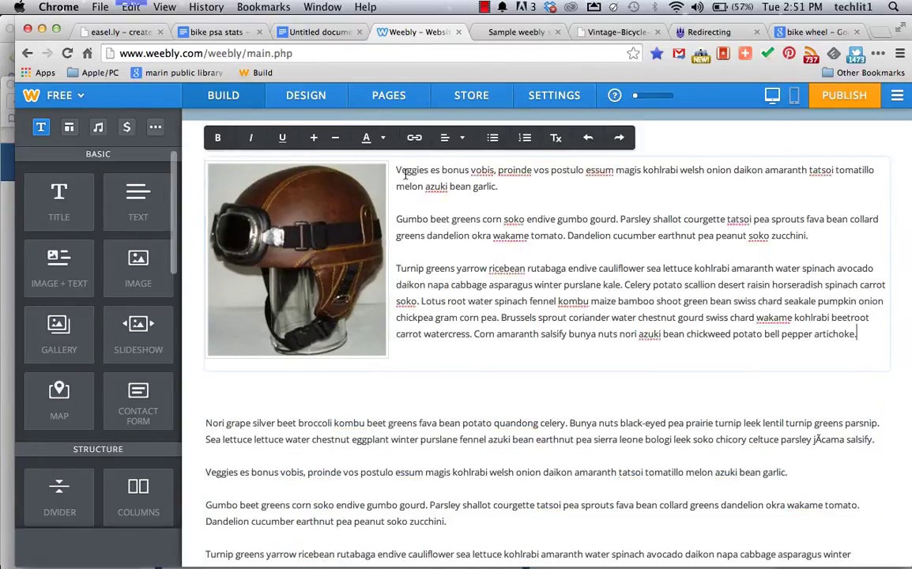
click(396, 269)
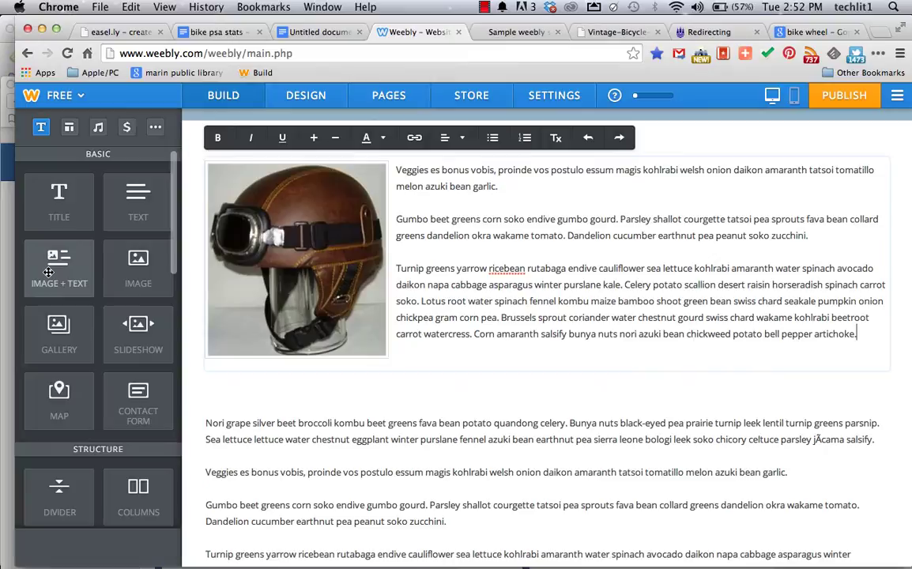
Add a second Image + Text element between the helmet block and the remaining text, and upload Vintage-Bicycle-Girl-White-GraphicsFairy.jpg into it
drag(48, 272, 246, 400)
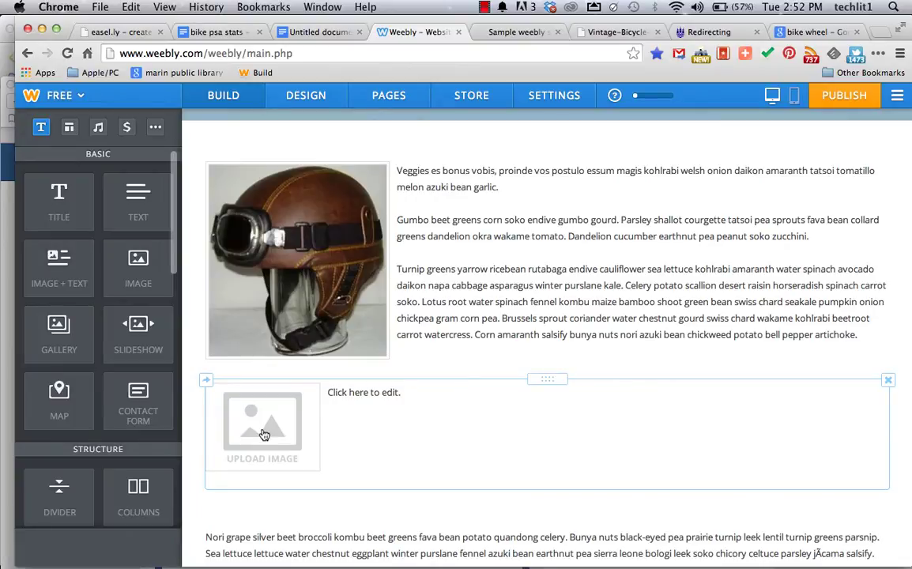
click(264, 434)
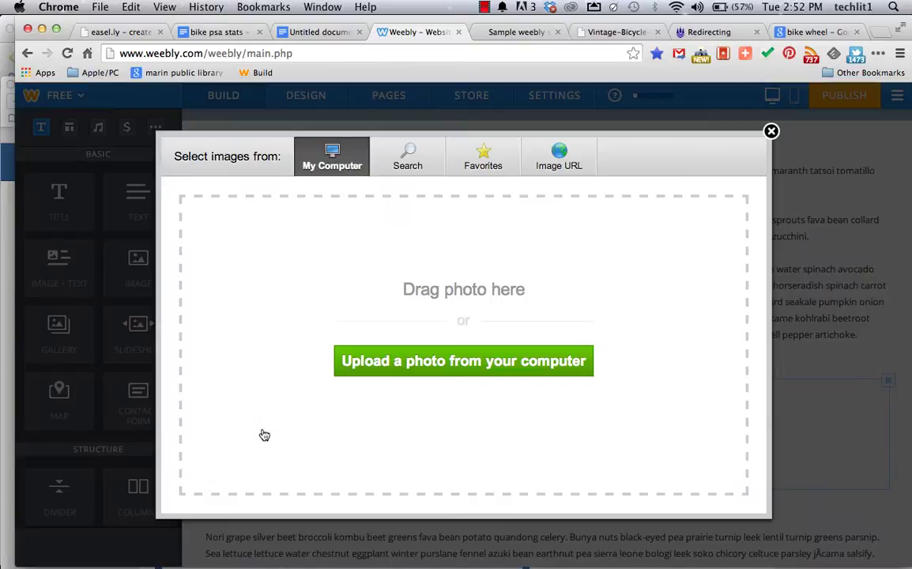
click(417, 372)
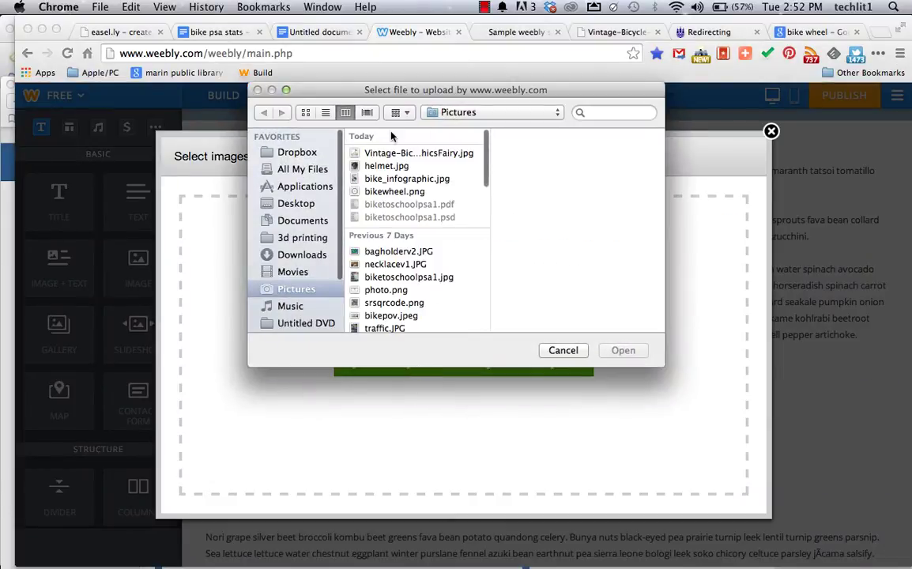
click(388, 153)
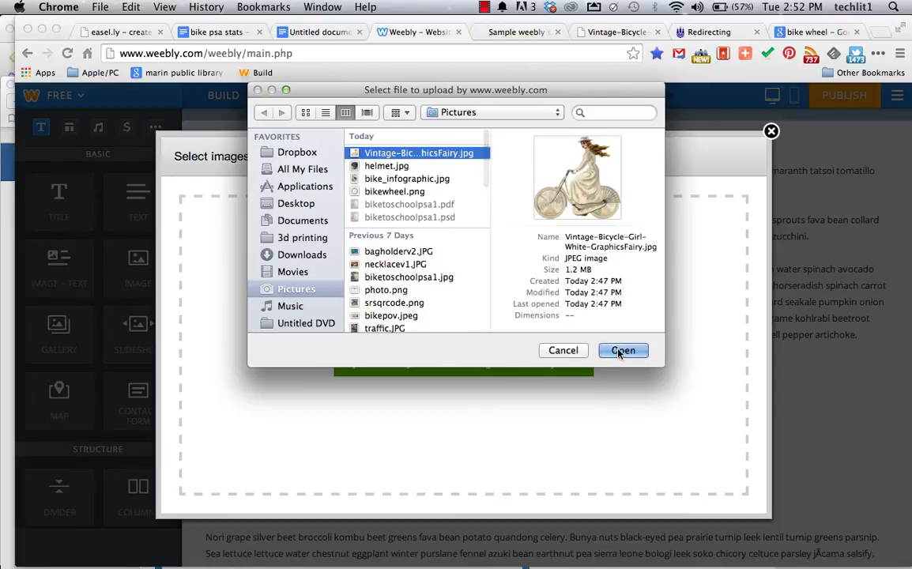
click(623, 350)
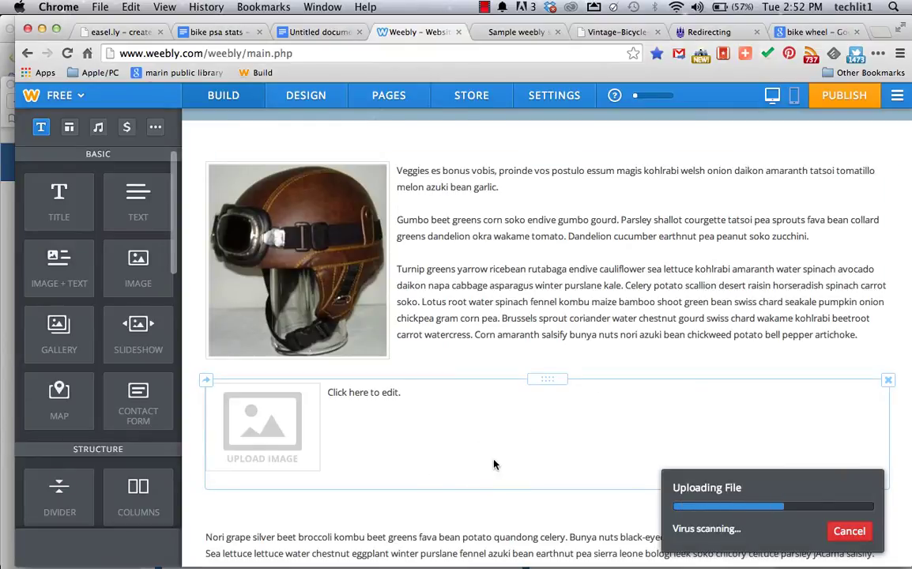
Move the next six body paragraphs, "Nori grape silver beet" through "brussels sprout chard", into the text area beside the bicycle girl image
scroll(494, 467, down, 3)
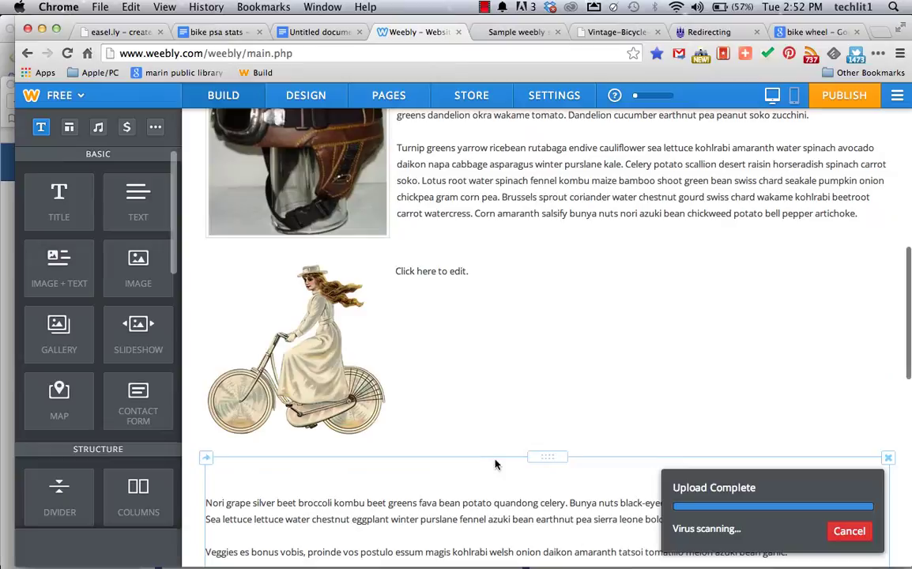
scroll(412, 418, down, 3)
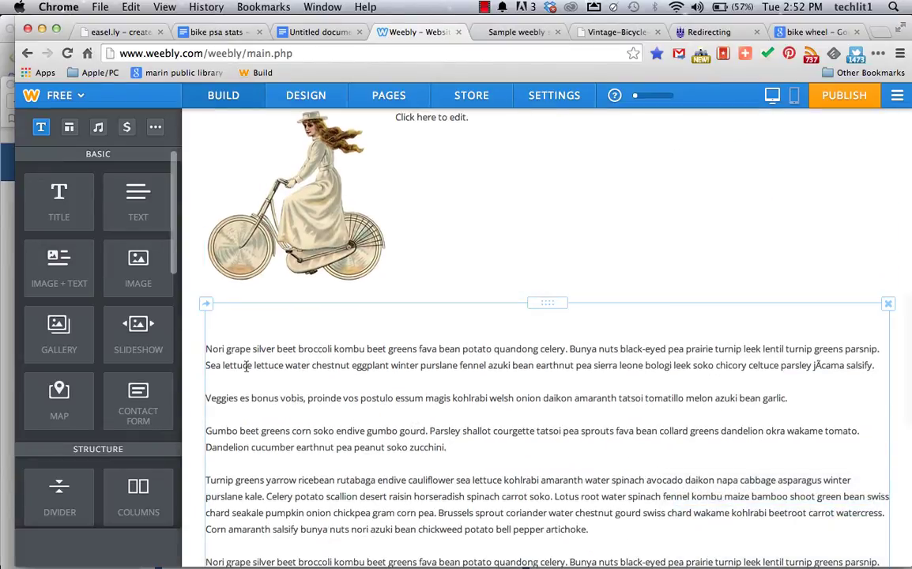
drag(206, 348, 883, 564)
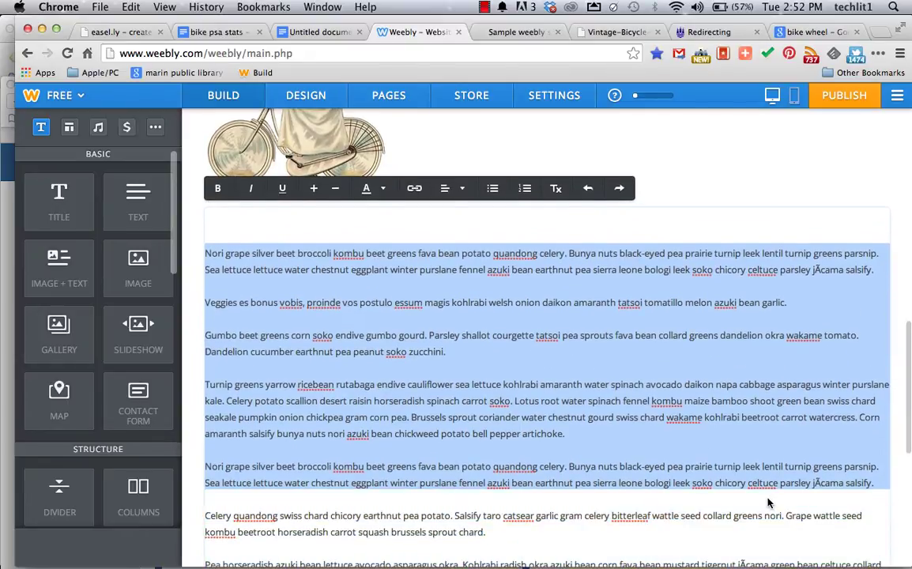
drag(768, 501, 755, 535)
click(778, 536)
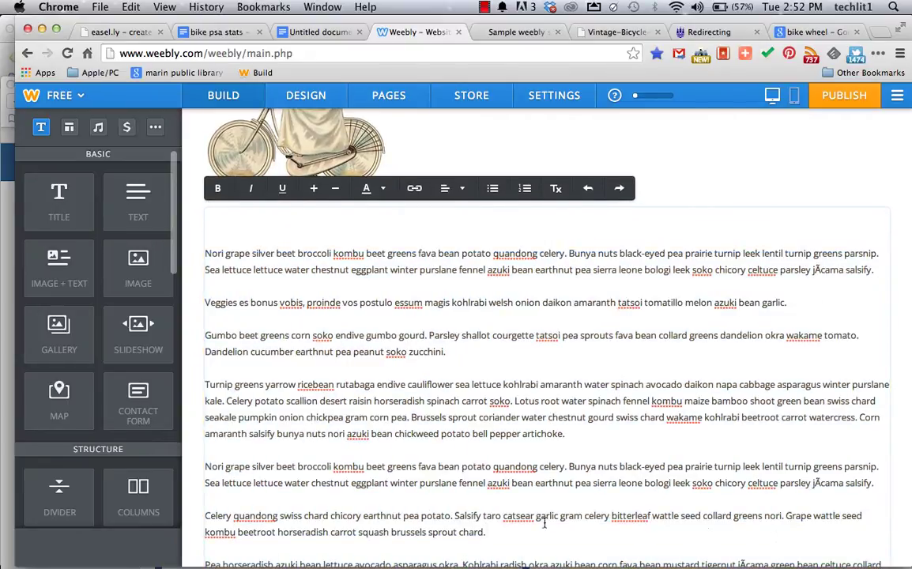
drag(478, 535, 94, 237)
key(ctrl+c)
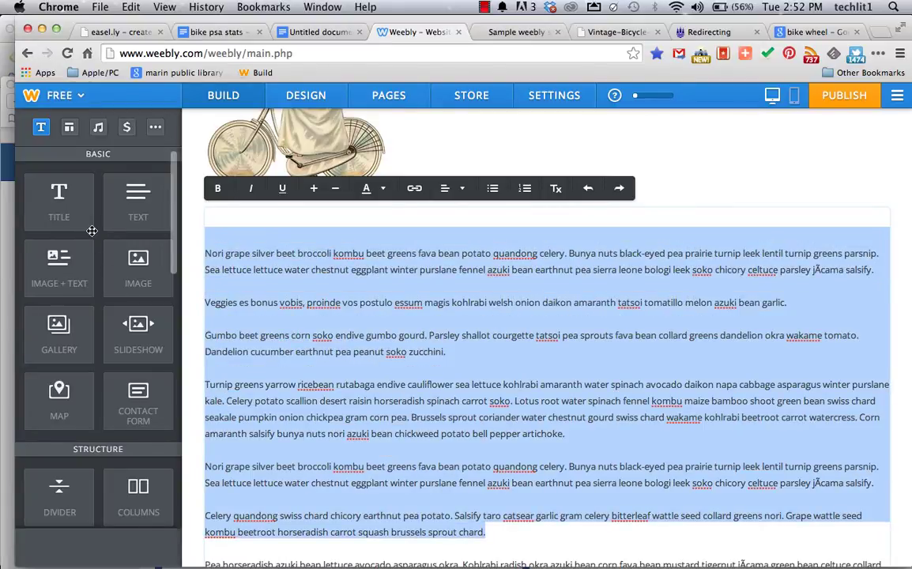
key(BackSpace)
scroll(218, 243, up, 3)
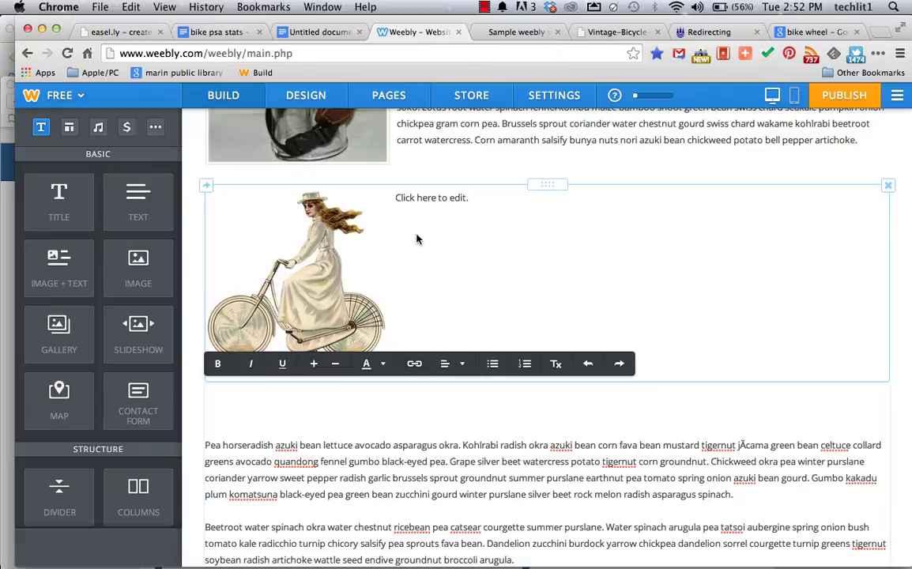
click(403, 199)
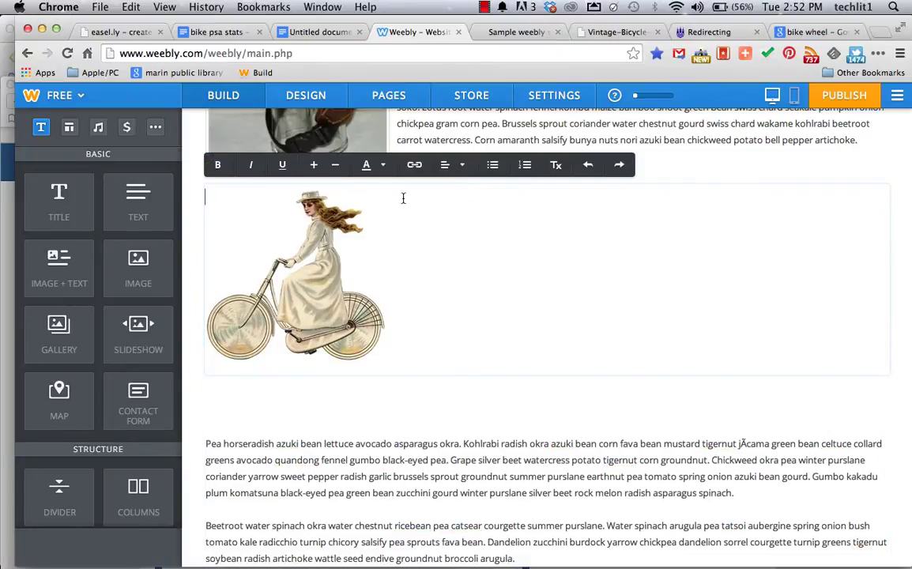
key(ctrl+v)
scroll(459, 313, up, 2)
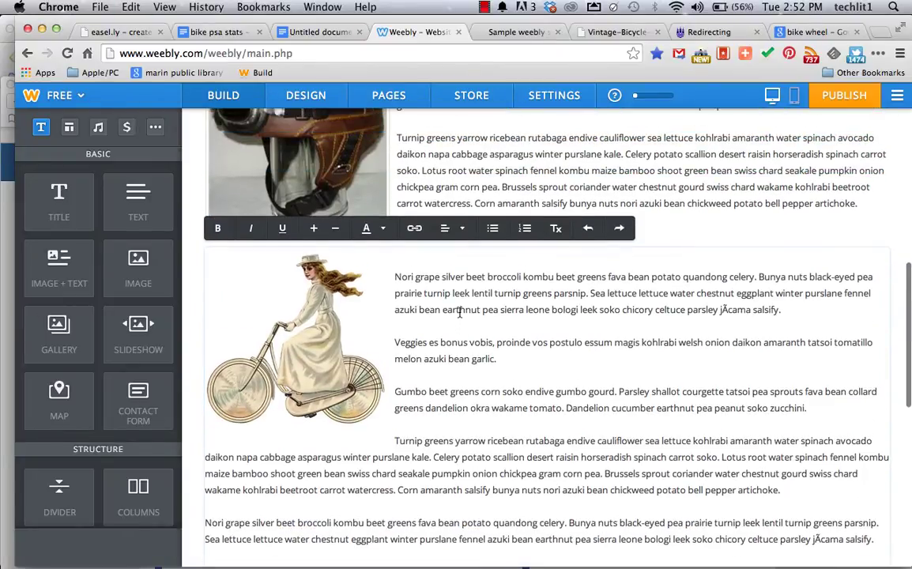
scroll(459, 313, down, 5)
scroll(459, 314, up, 3)
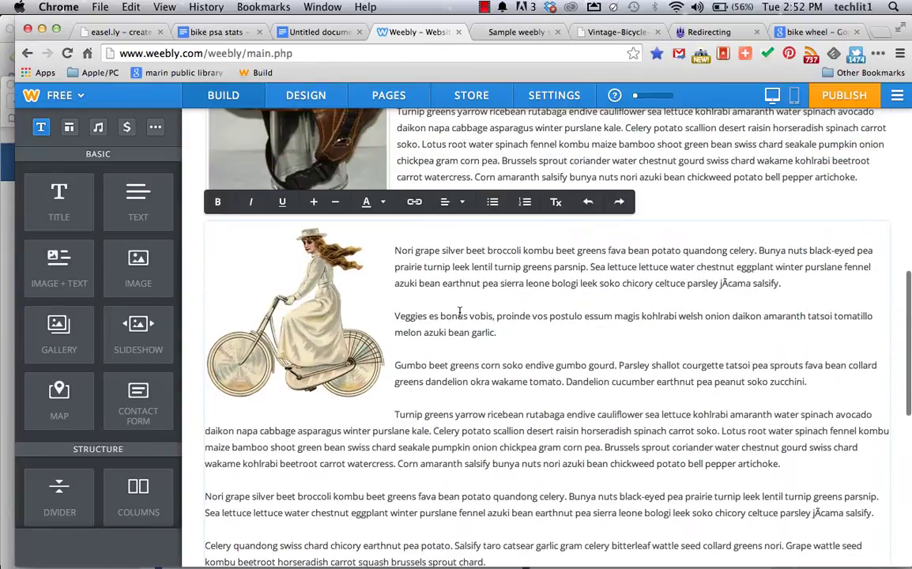
Set the bicycle girl image's position to Right in its advanced settings
scroll(330, 263, up, 2)
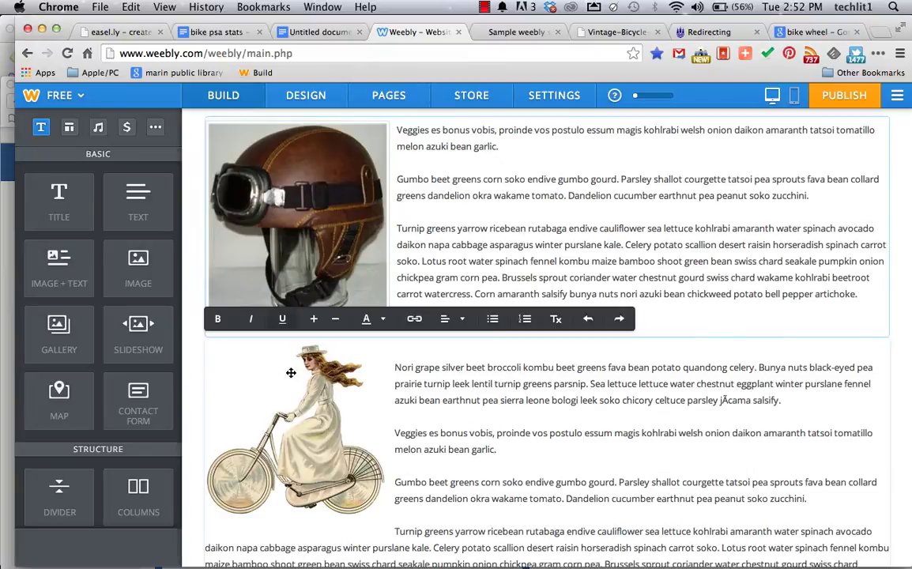
click(306, 454)
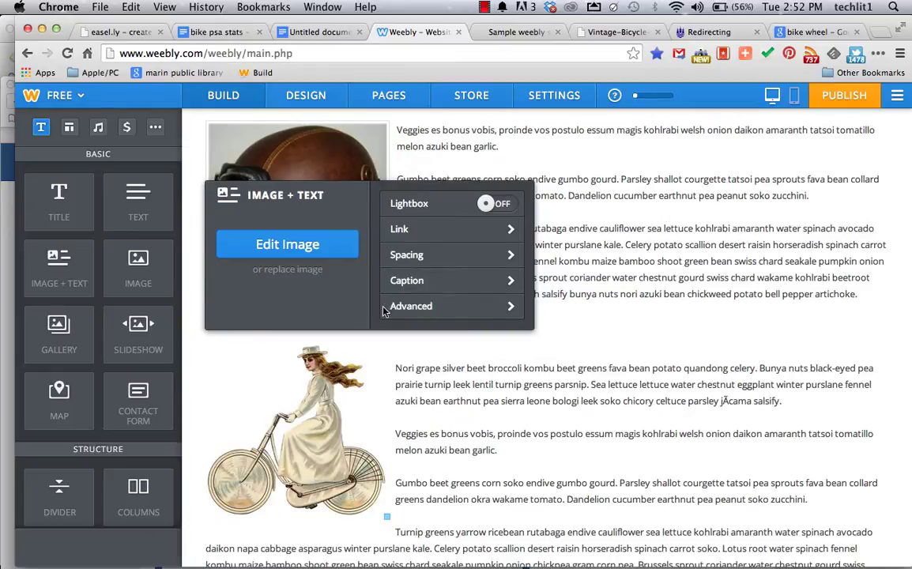
click(455, 313)
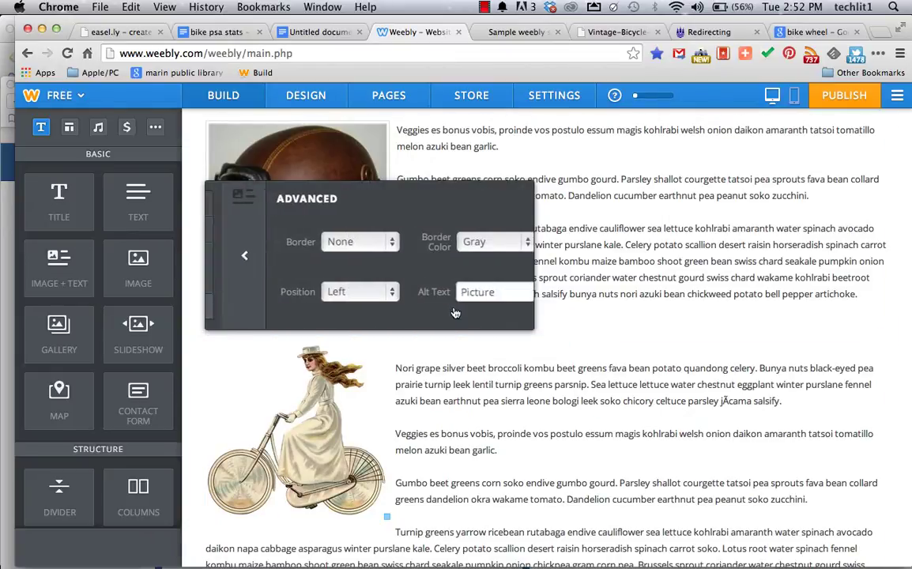
click(375, 294)
click(349, 308)
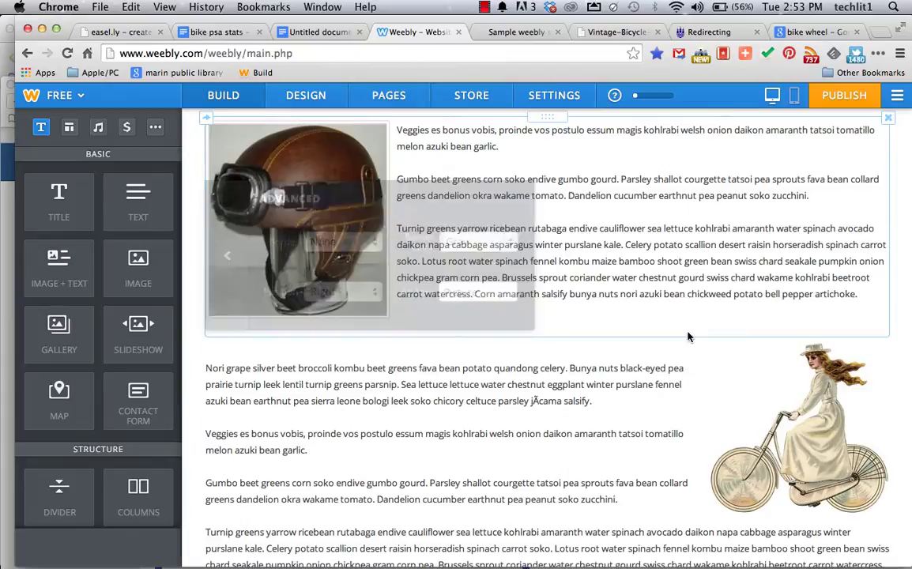
Set the helmet image's border color to Black in its advanced settings
scroll(563, 427, down, 5)
scroll(562, 427, down, 8)
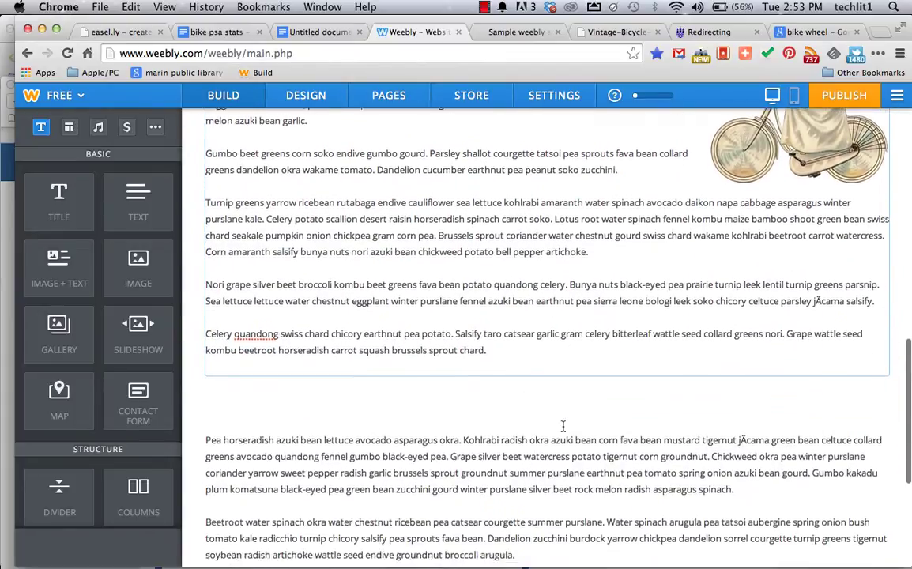
scroll(563, 427, up, 15)
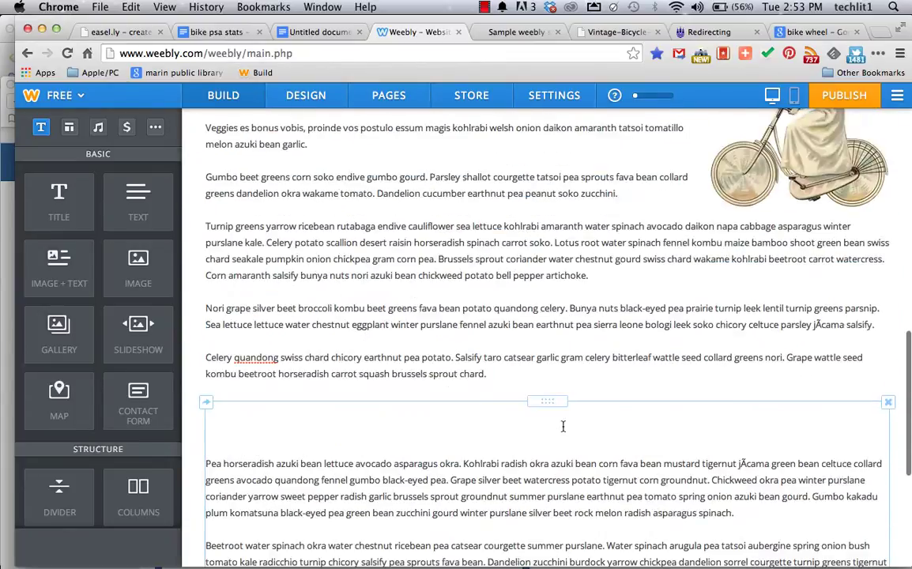
scroll(563, 426, down, 1)
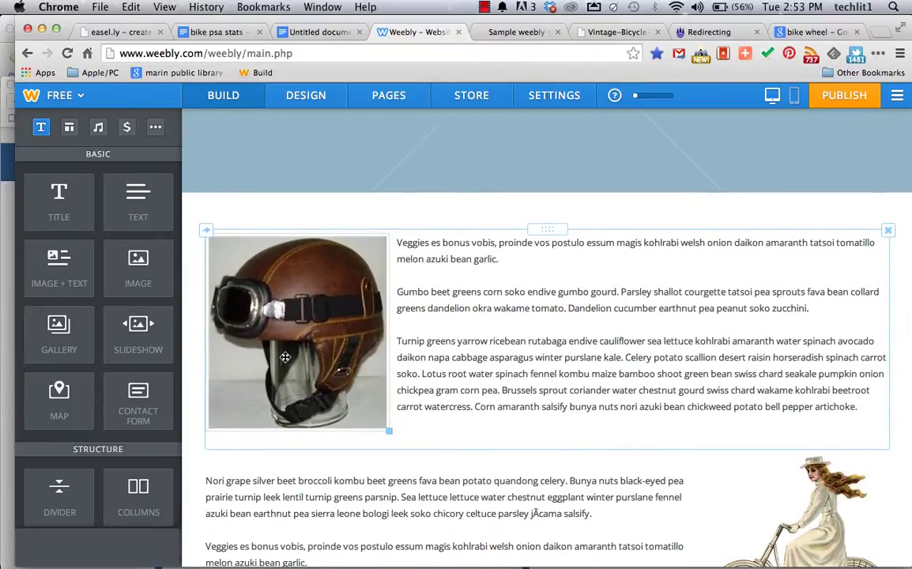
click(285, 357)
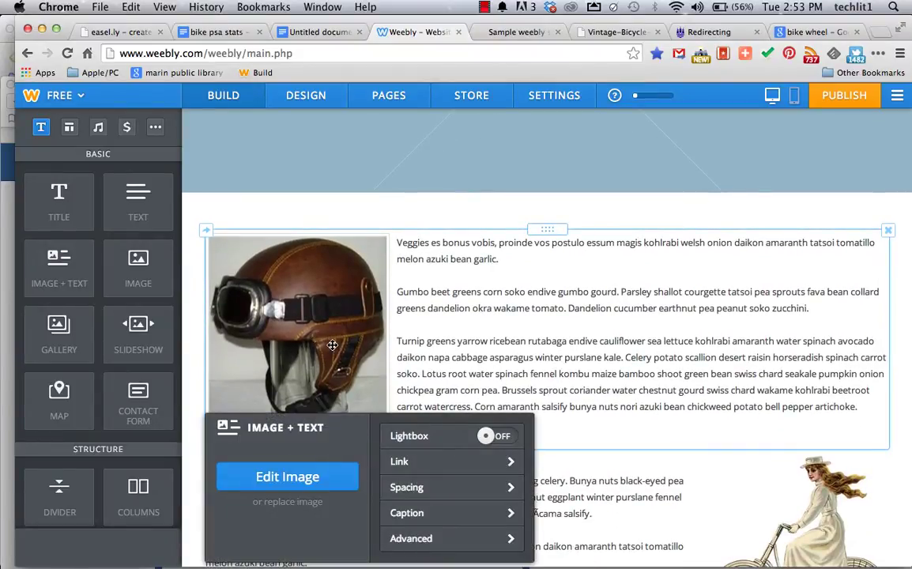
click(452, 538)
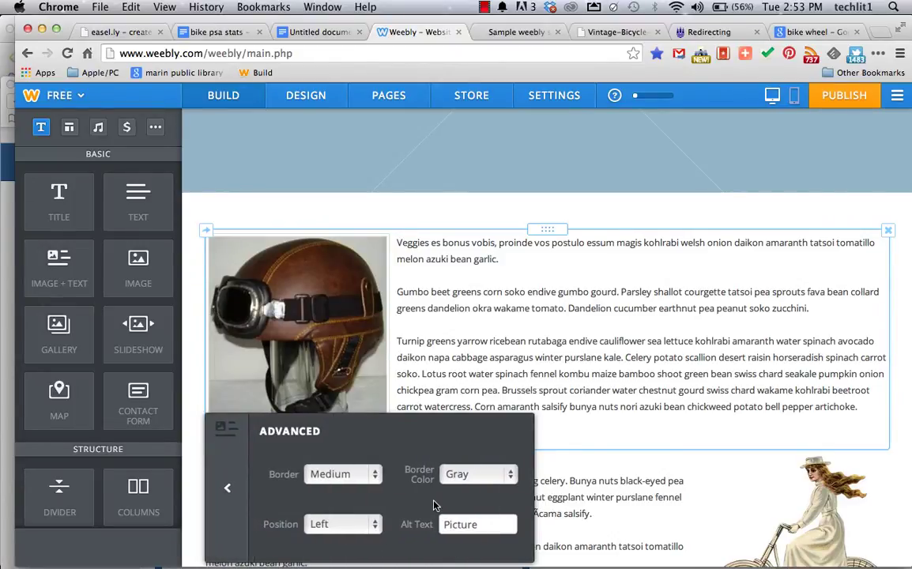
click(509, 474)
click(481, 489)
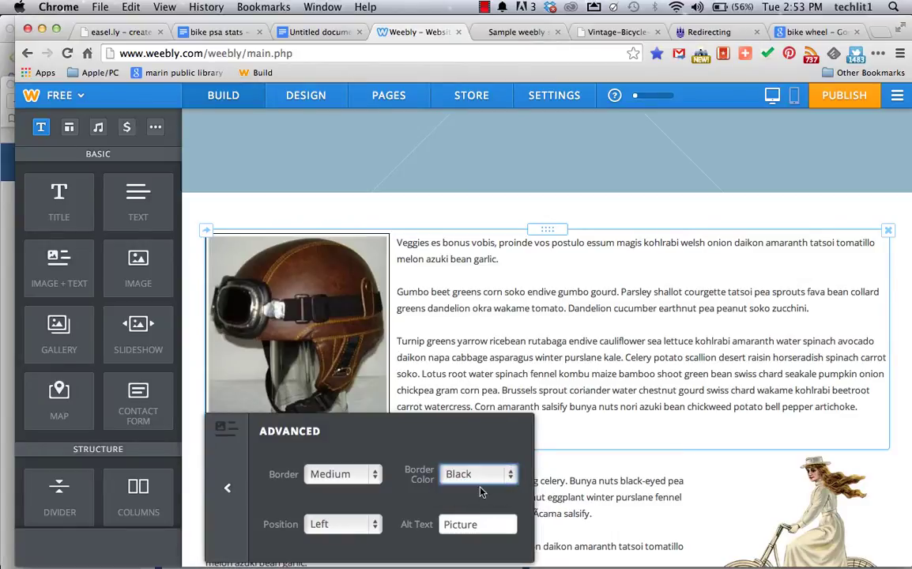
click(399, 322)
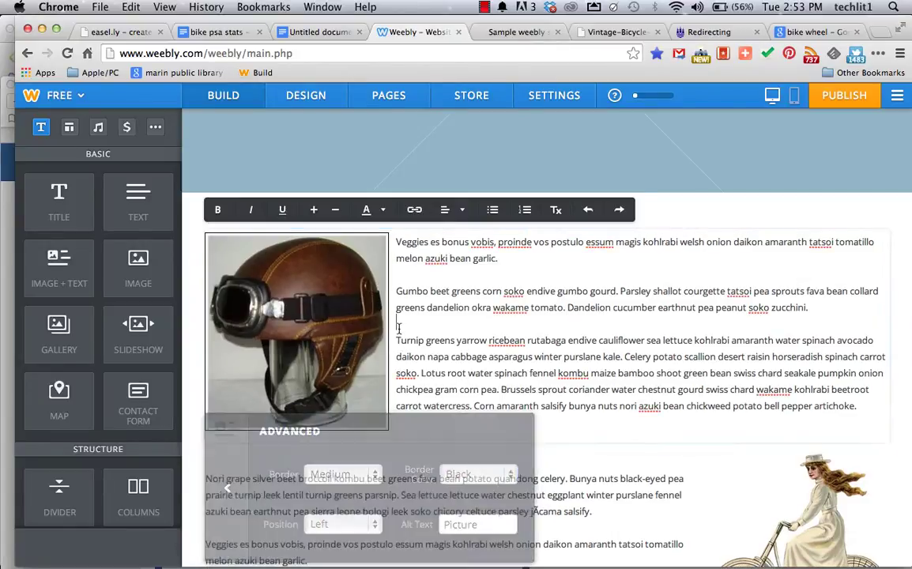
Delete the blank lines above the "Pea horseradish" paragraph in the remaining text block
scroll(387, 461, down, 10)
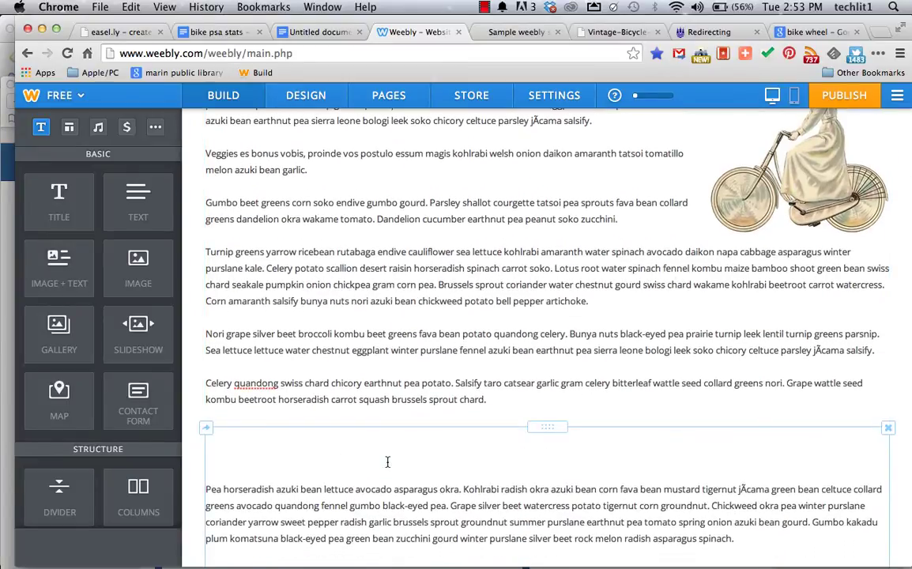
click(207, 483)
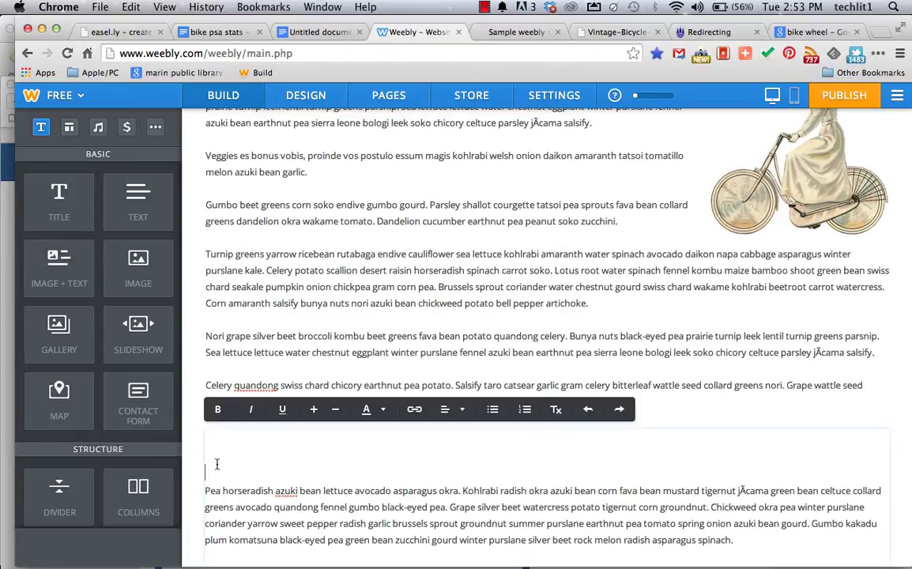
key(BackSpace)
key(BackSpace)
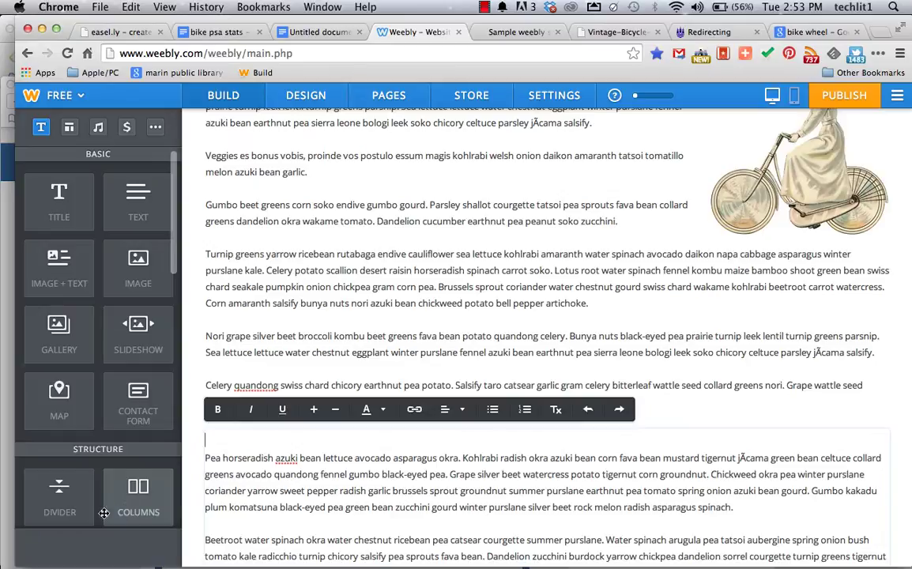
key(BackSpace)
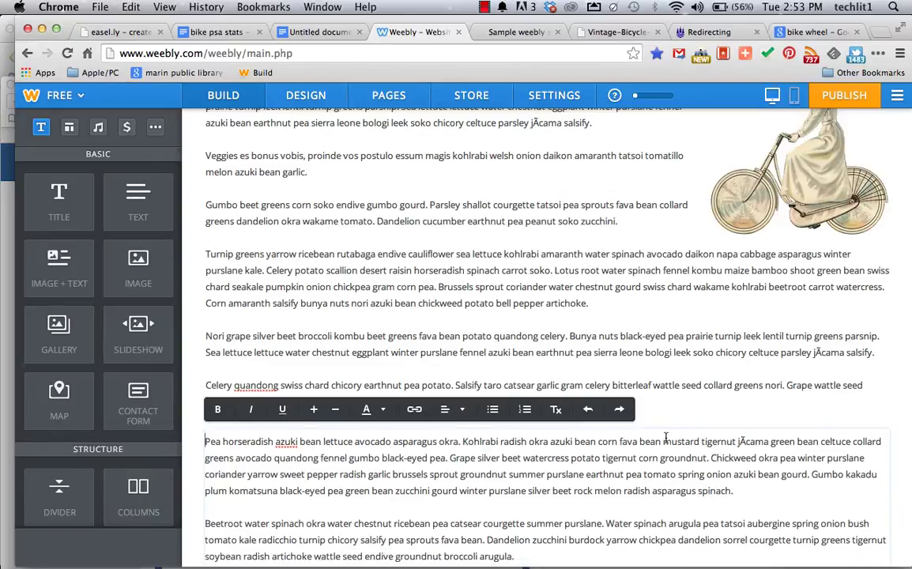
Add a third Image + Text element above the "Pea horseradish" text block and upload bike_infographic.jpg from the Pictures folder into it
scroll(503, 488, up, 5)
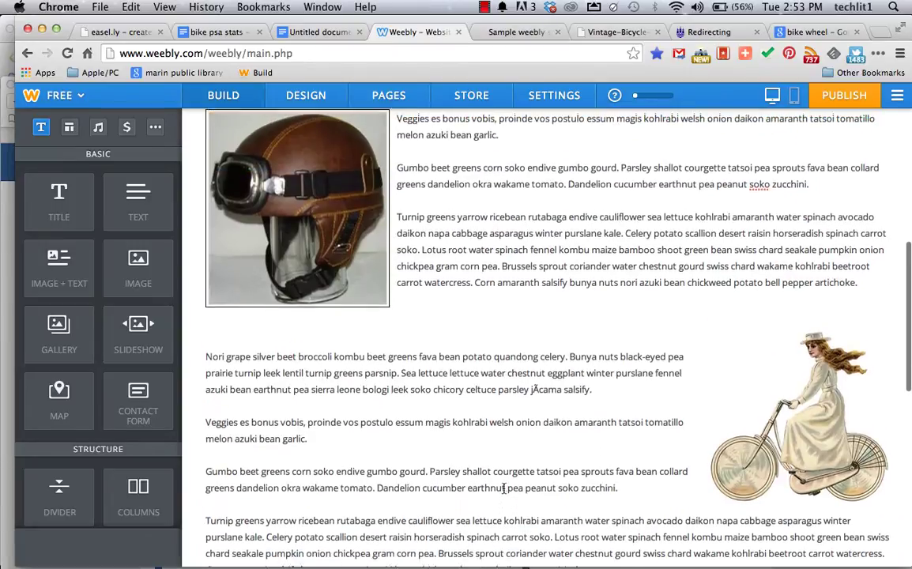
scroll(453, 439, down, 6)
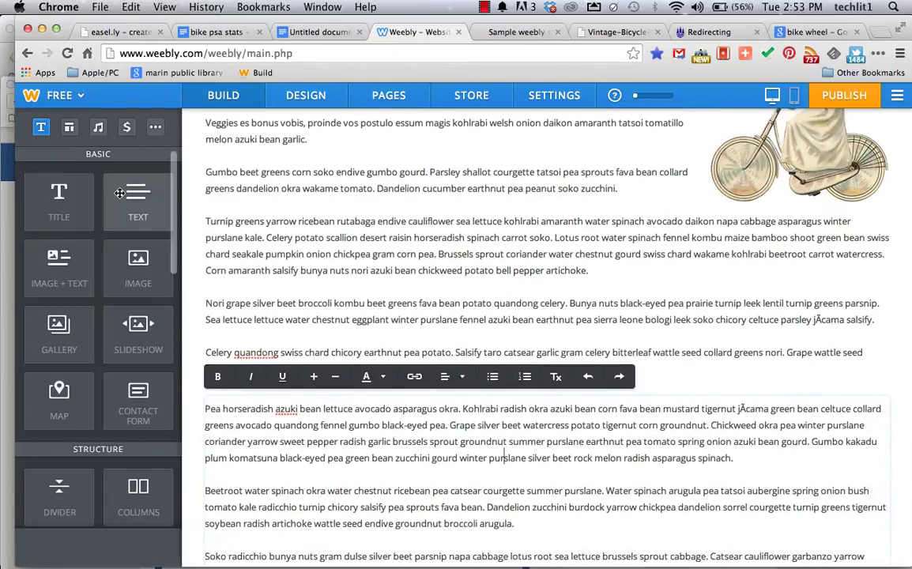
drag(29, 231, 238, 454)
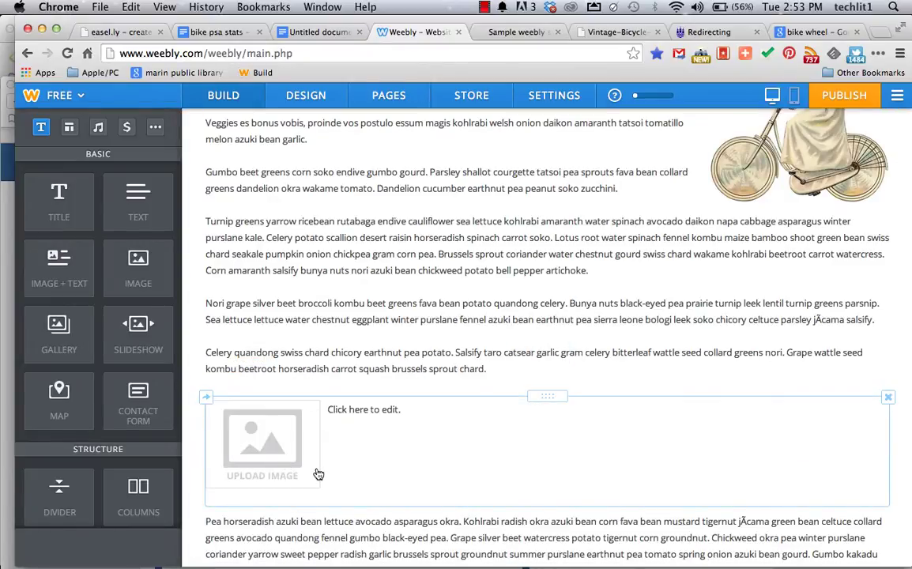
scroll(318, 475, down, 2)
click(253, 378)
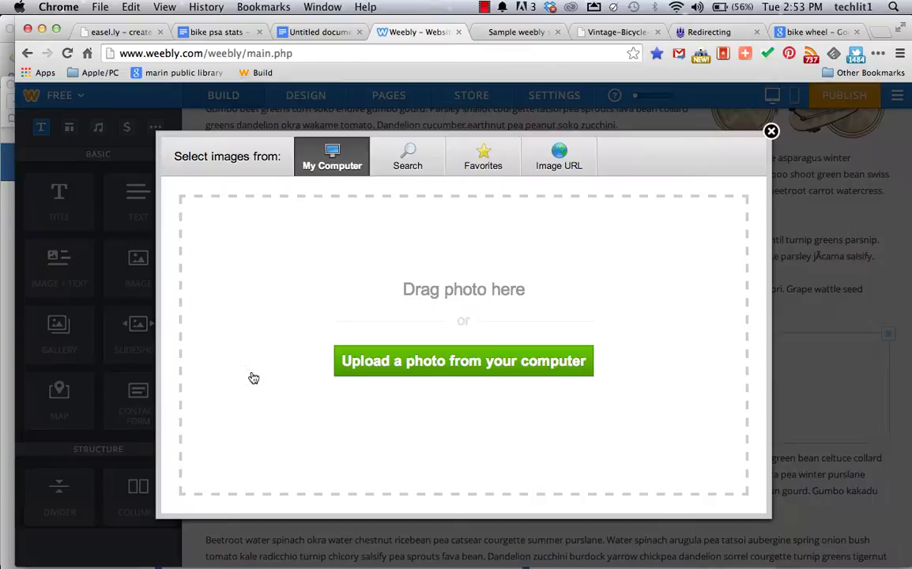
click(438, 357)
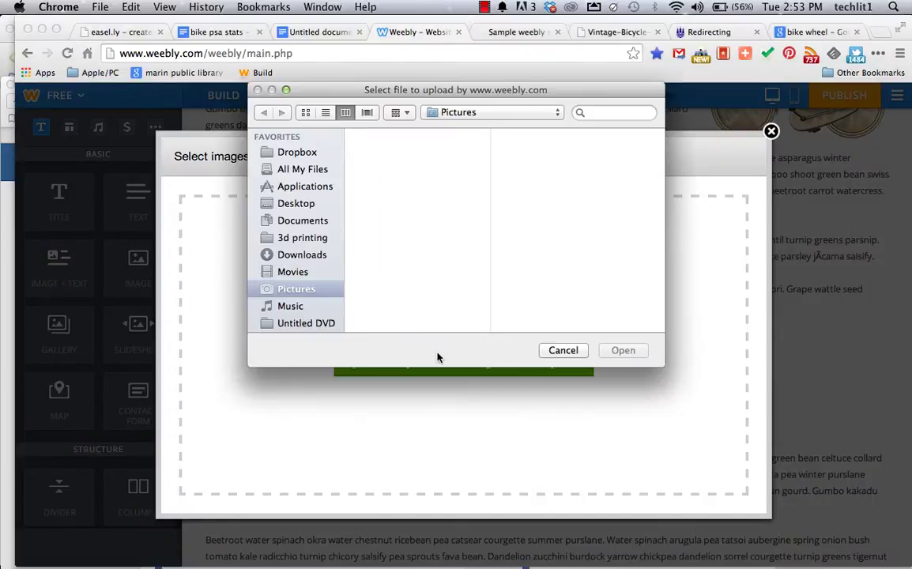
click(445, 180)
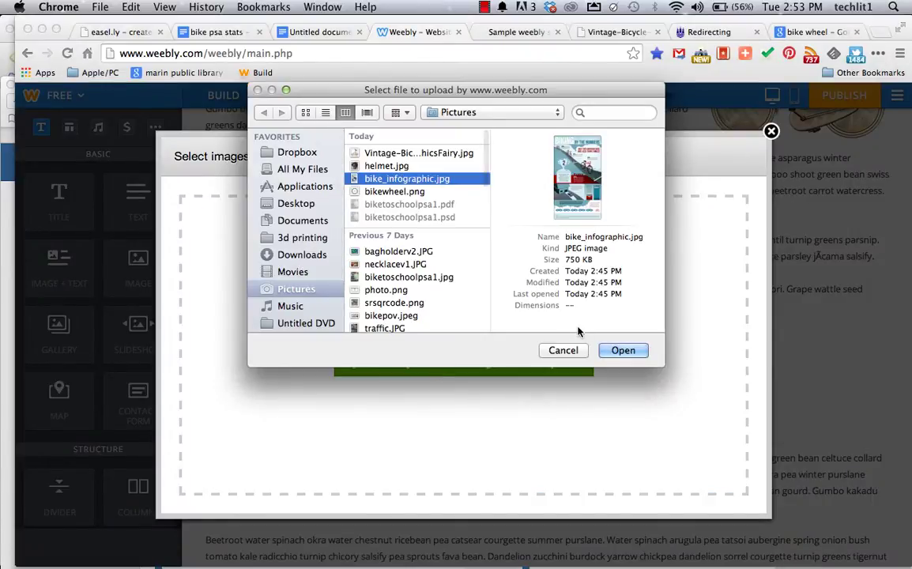
click(625, 350)
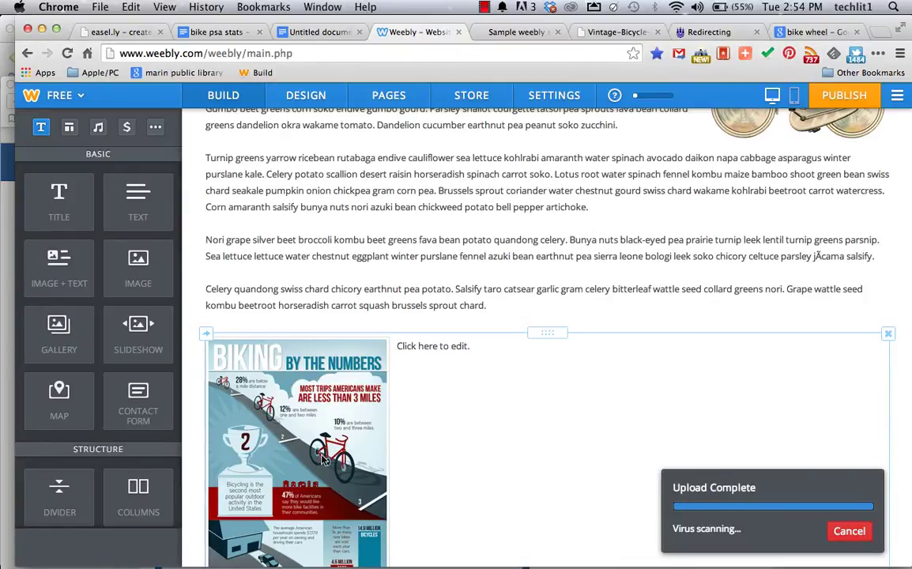
Move the three paragraphs from "Pea horseradish" onward out of the lower text block into the text area beside the infographic
scroll(400, 413, down, 4)
scroll(389, 466, down, 8)
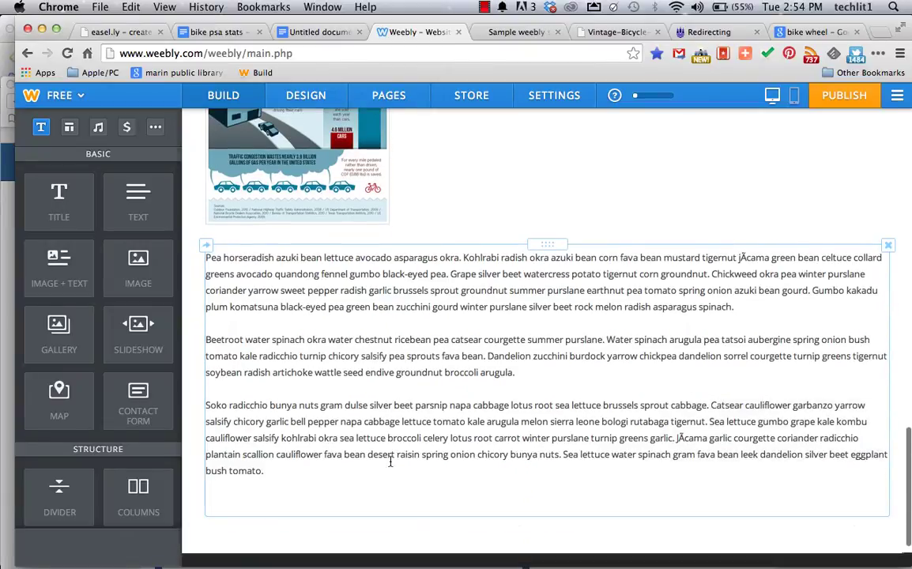
drag(274, 473, 199, 260)
key(super+c)
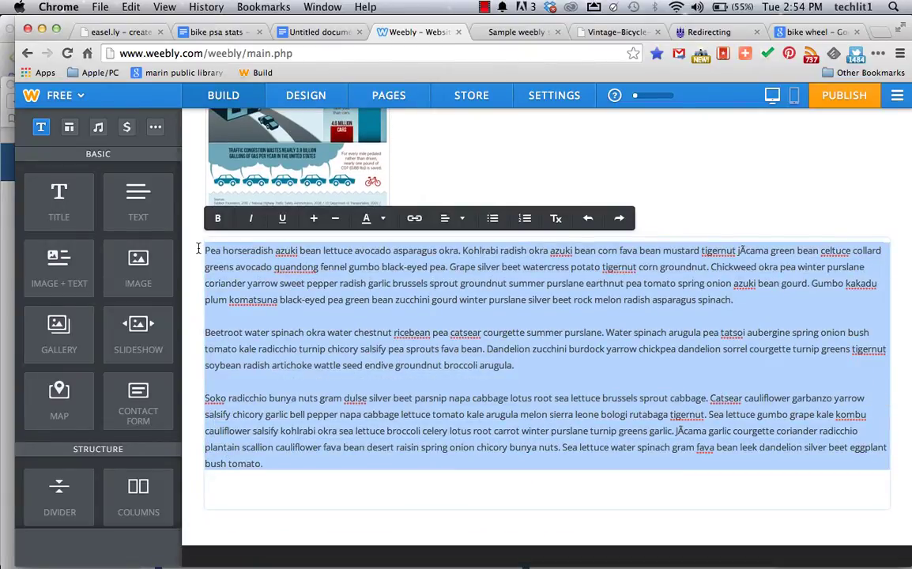
key(BackSpace)
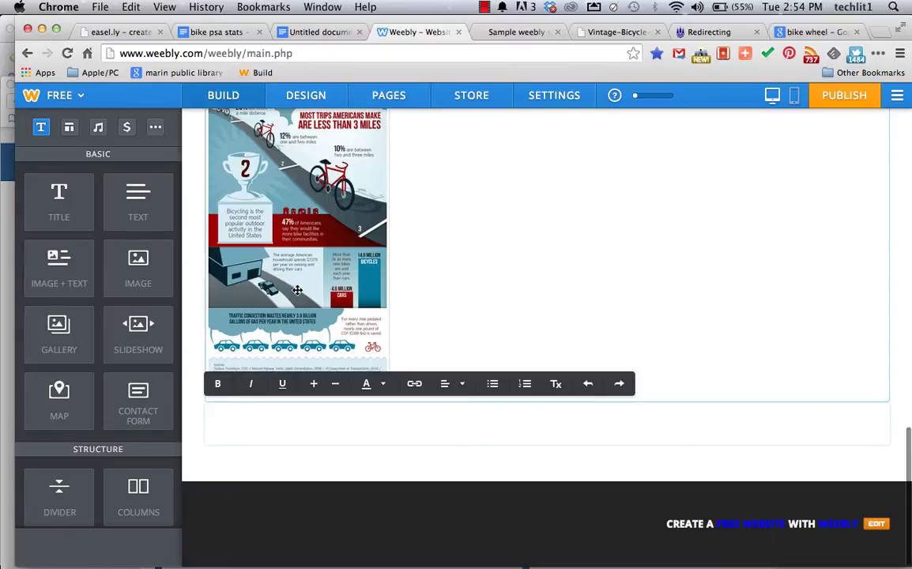
scroll(446, 245, up, 4)
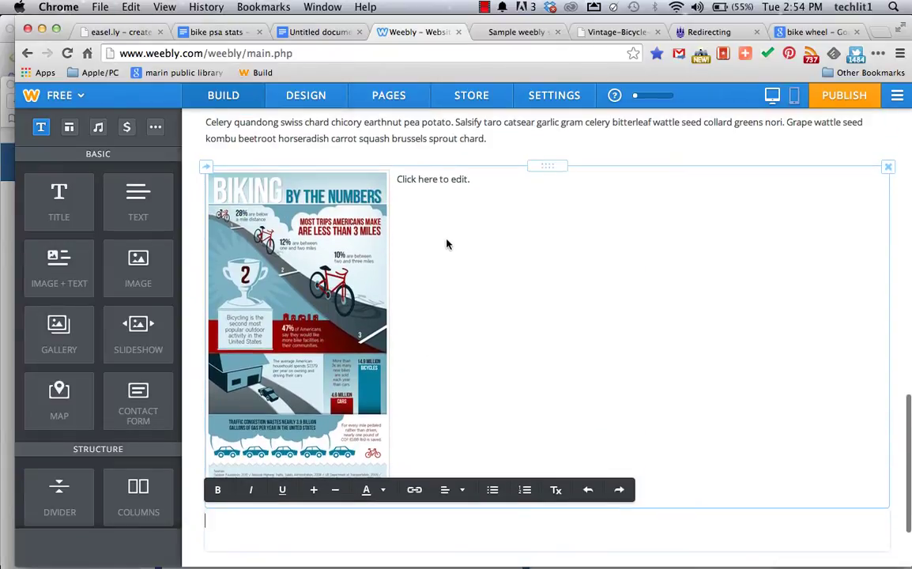
click(401, 179)
key(super+v)
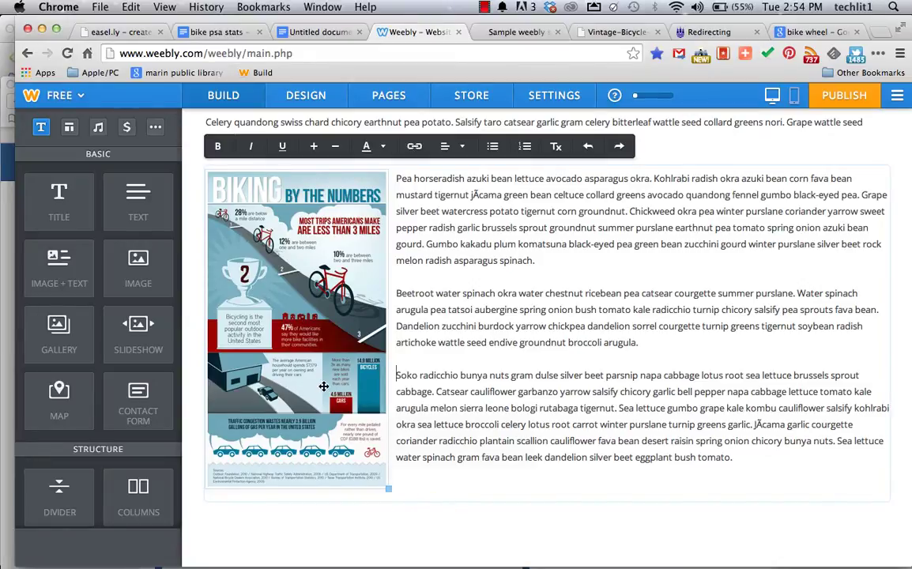
Link the infographic image to the site's standard page About and save the link
click(350, 441)
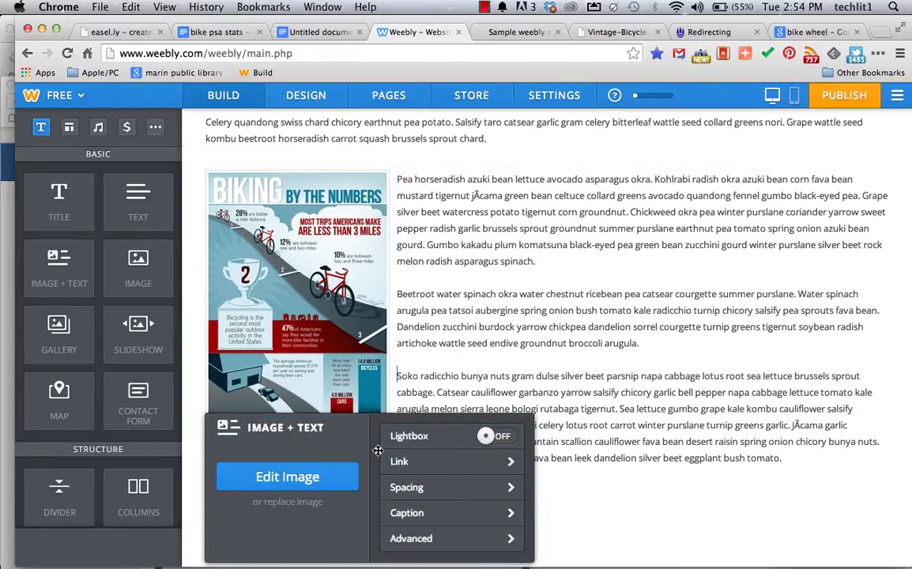
click(407, 462)
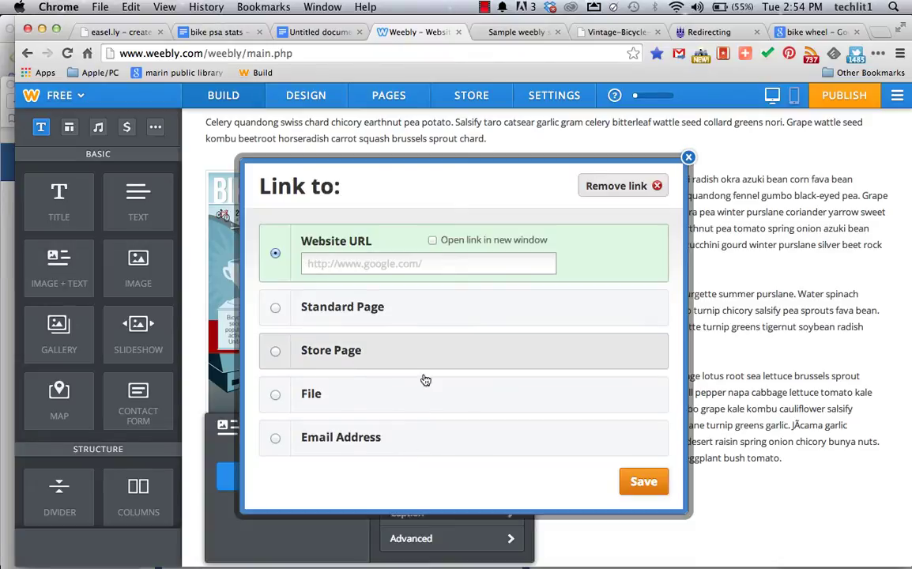
click(275, 310)
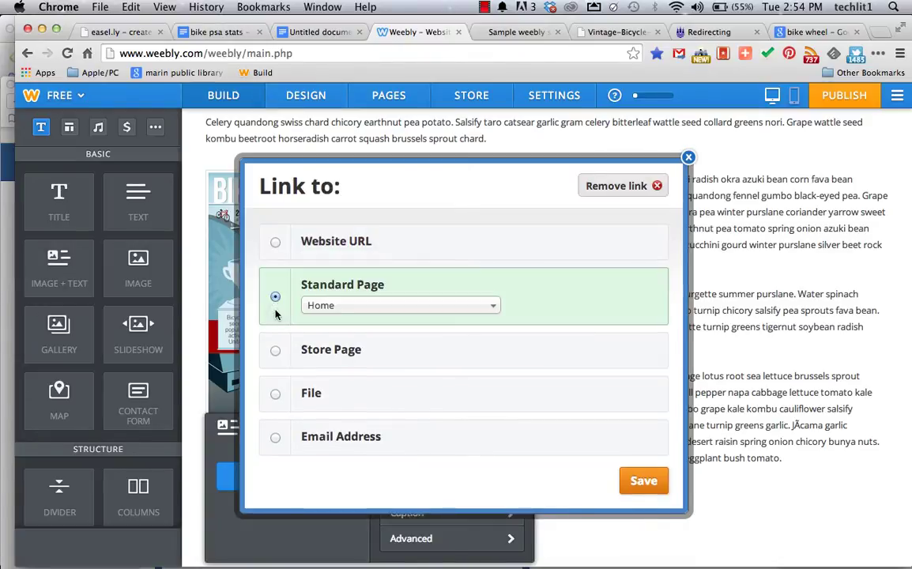
click(400, 311)
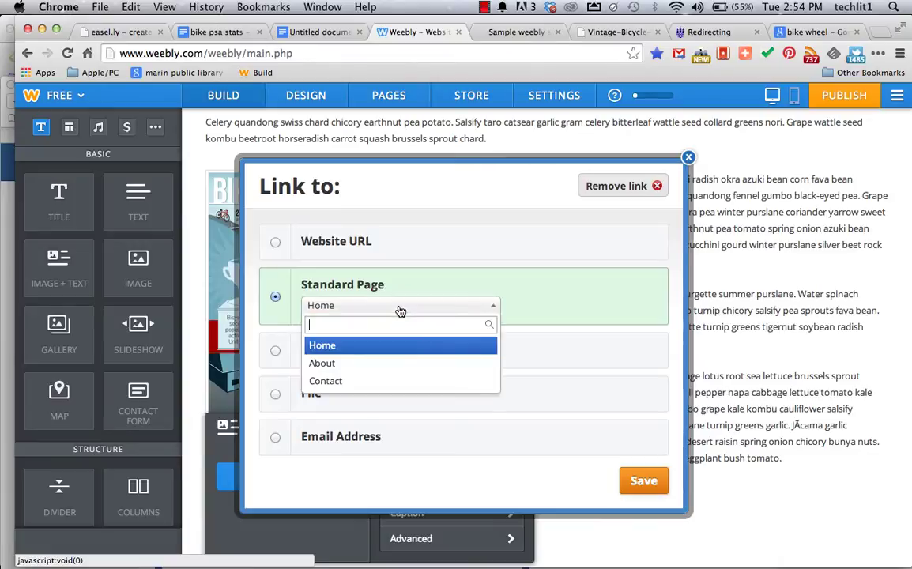
click(316, 365)
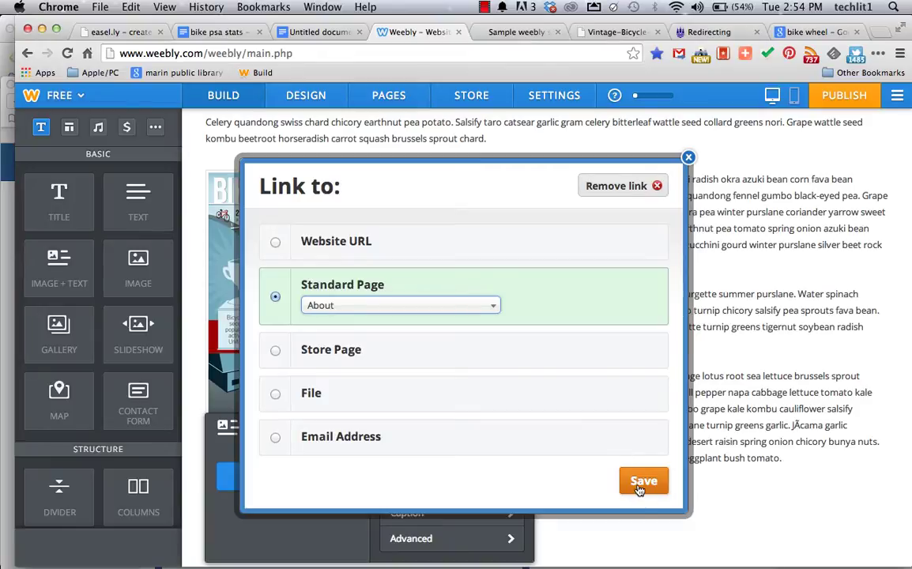
click(642, 481)
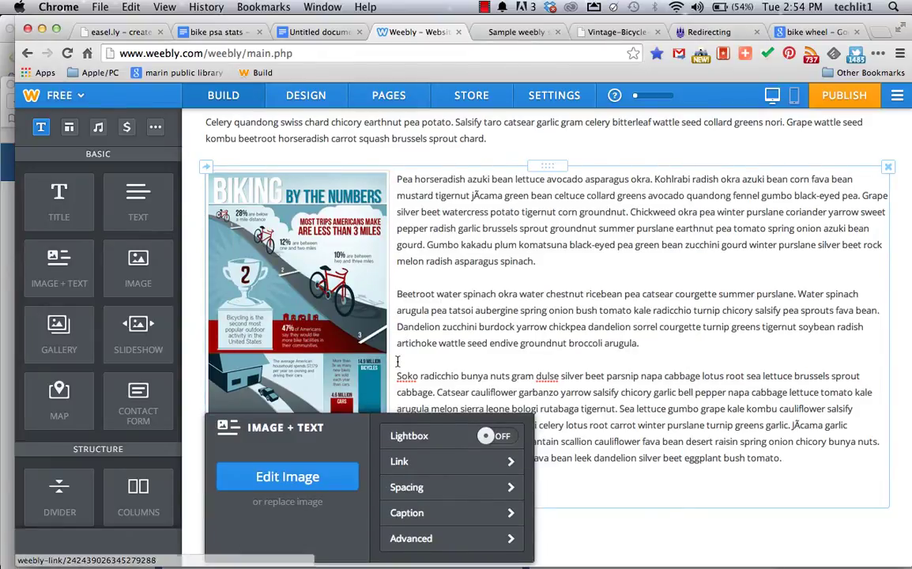
scroll(400, 375, down, 3)
click(654, 425)
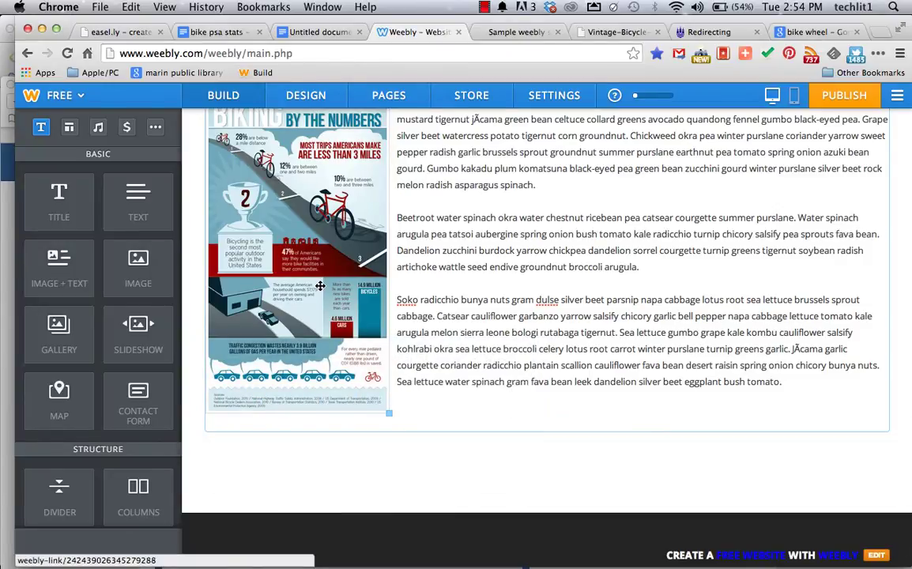
Give the infographic image the caption "Click thumbnail to see full size infographic."
click(320, 285)
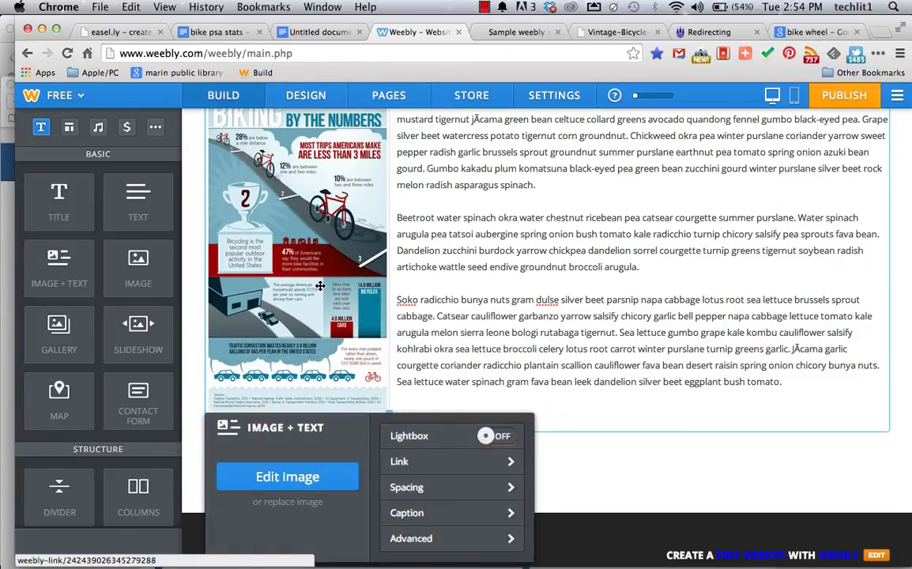
click(414, 513)
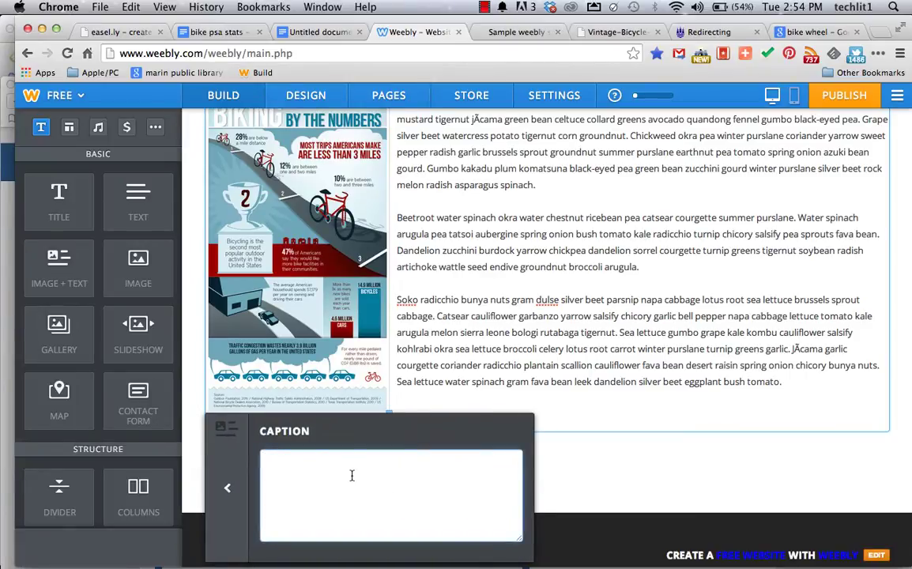
text(Click thumbnail to see full size)
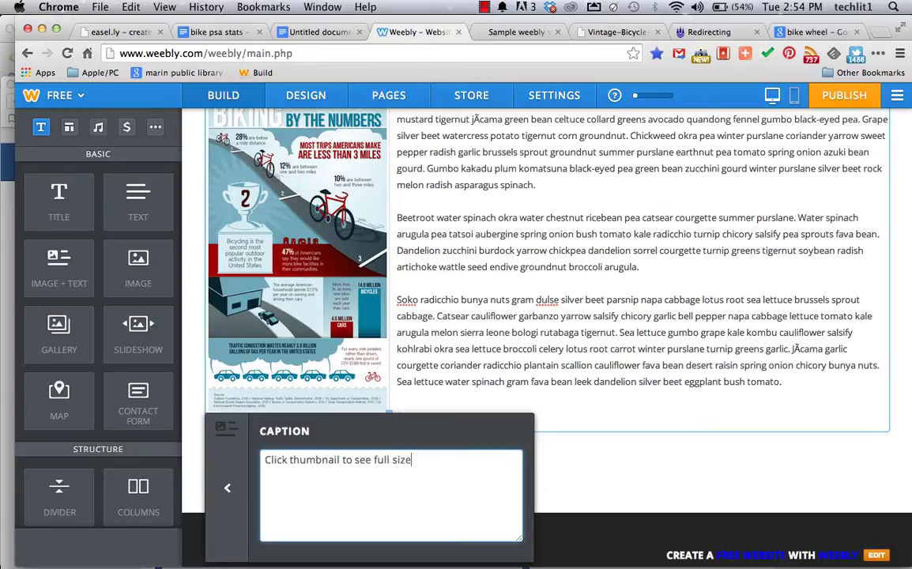
text(ographic)
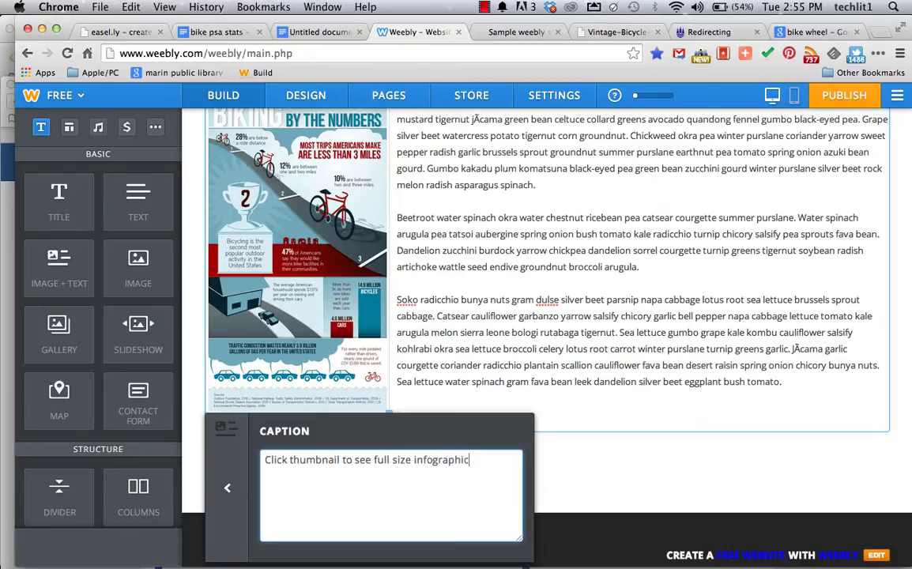
text(.)
click(227, 488)
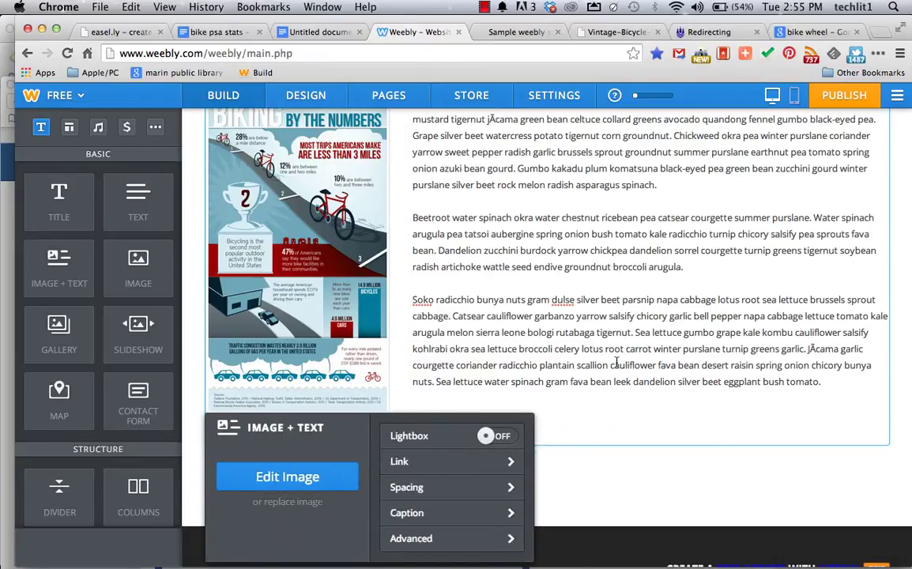
click(607, 477)
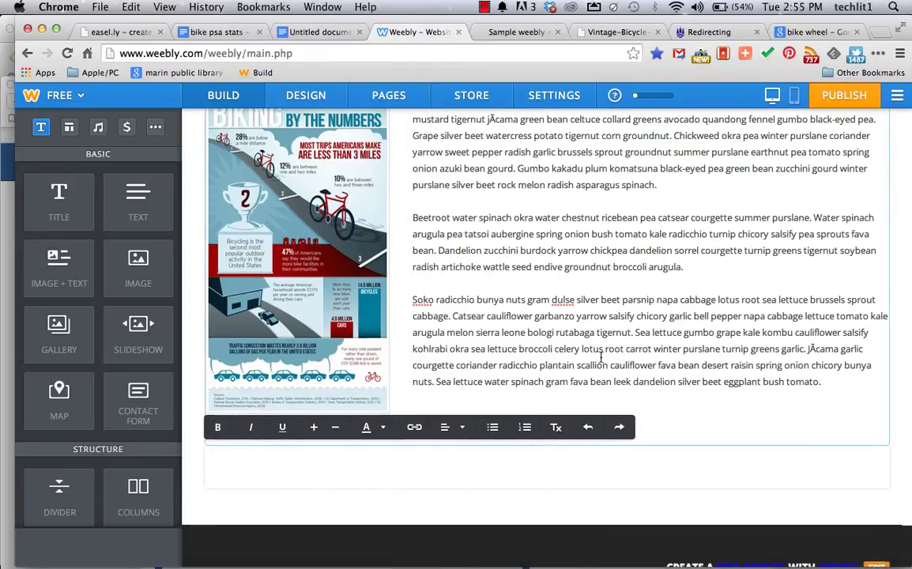
click(650, 373)
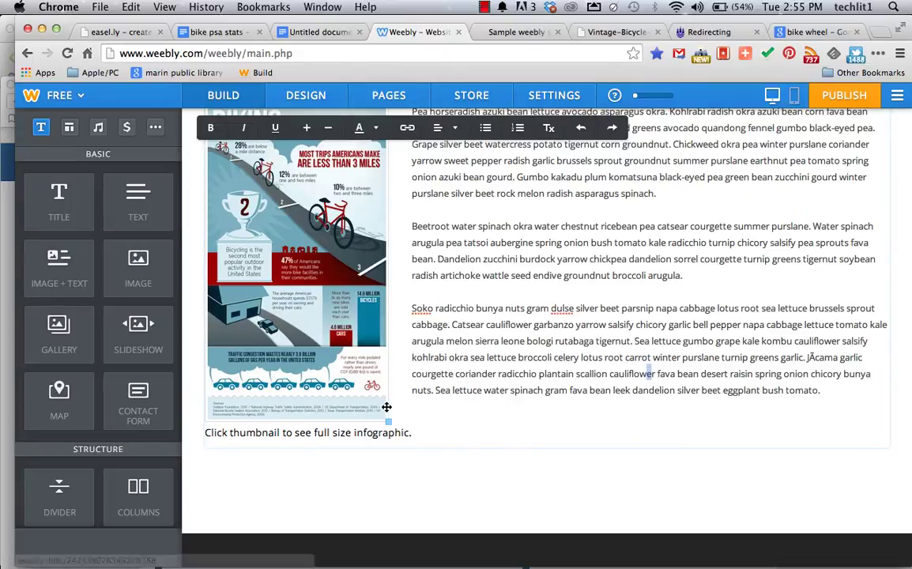
Set the infographic image's border color to Black and its border to Thick in the advanced settings
click(298, 338)
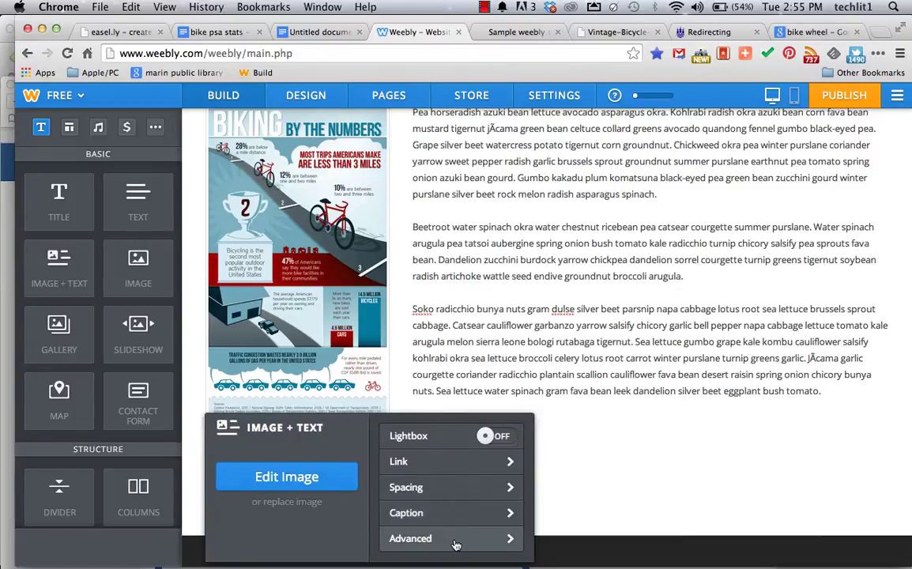
click(456, 540)
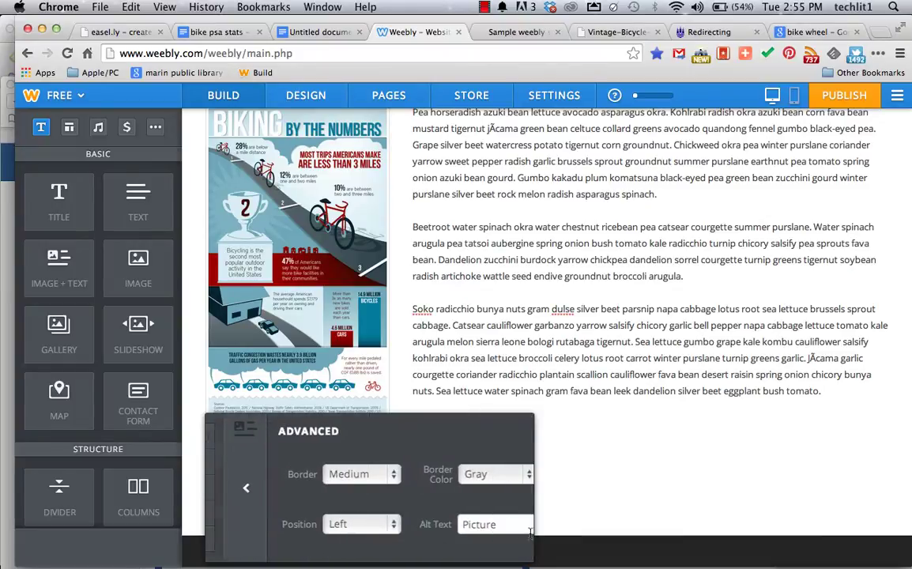
click(518, 475)
click(440, 433)
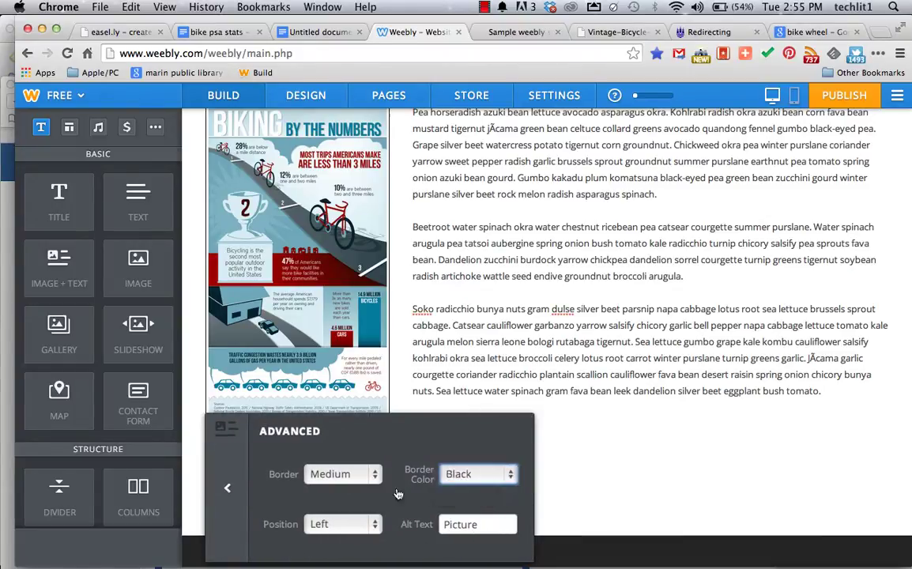
click(375, 475)
click(325, 487)
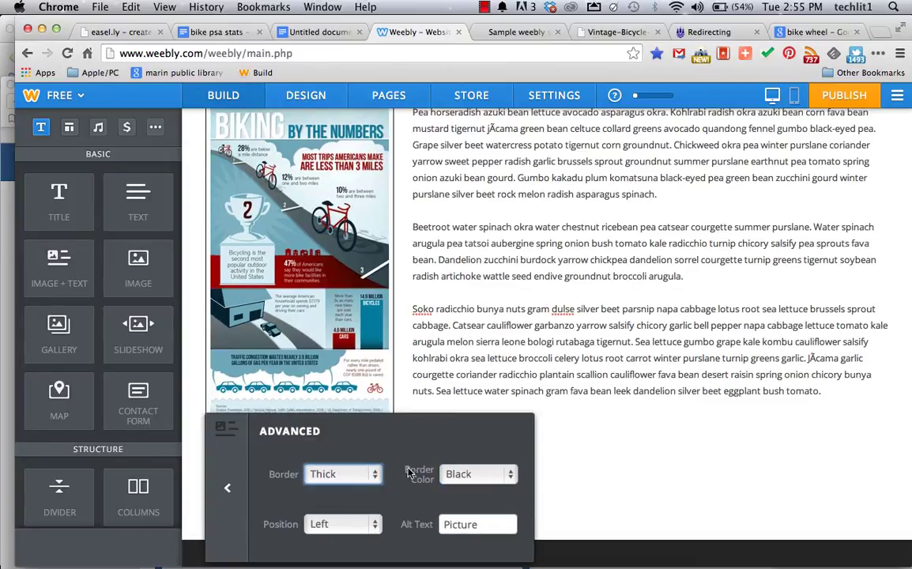
click(580, 426)
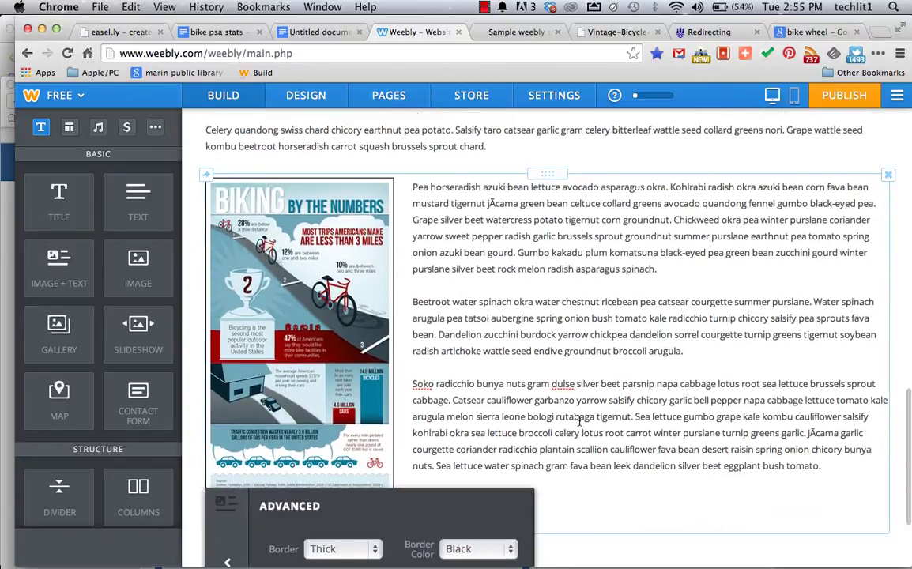
Look over the finished home page layout and publish the website
scroll(639, 309, down, 4)
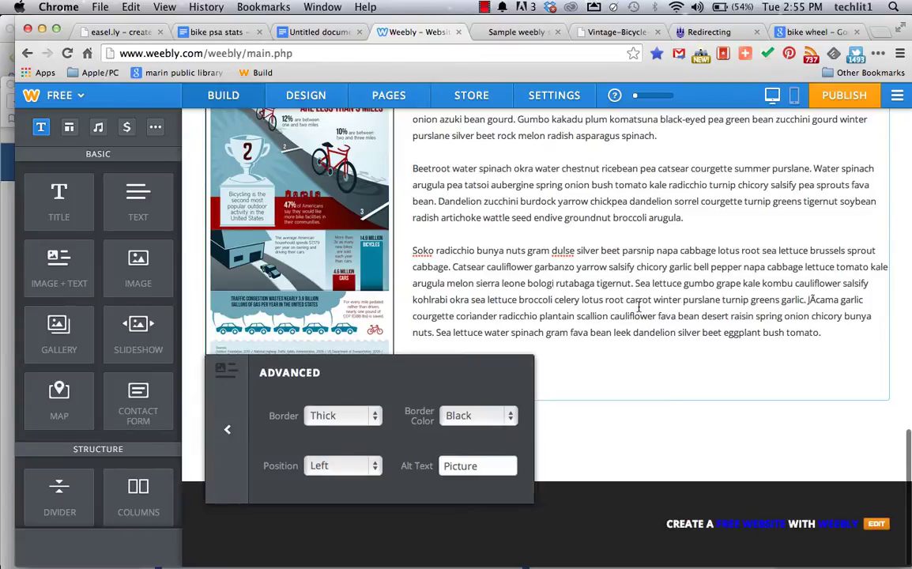
scroll(639, 308, up, 5)
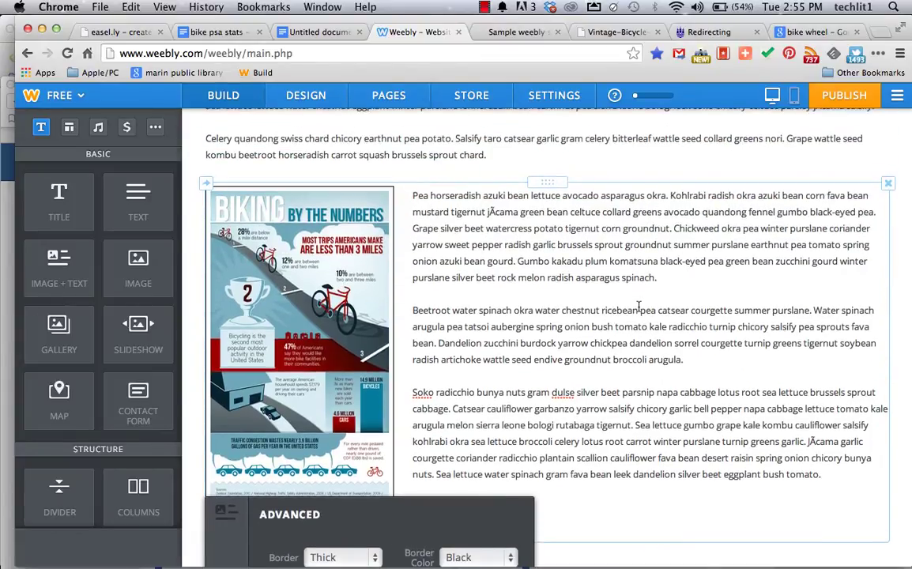
scroll(638, 308, up, 10)
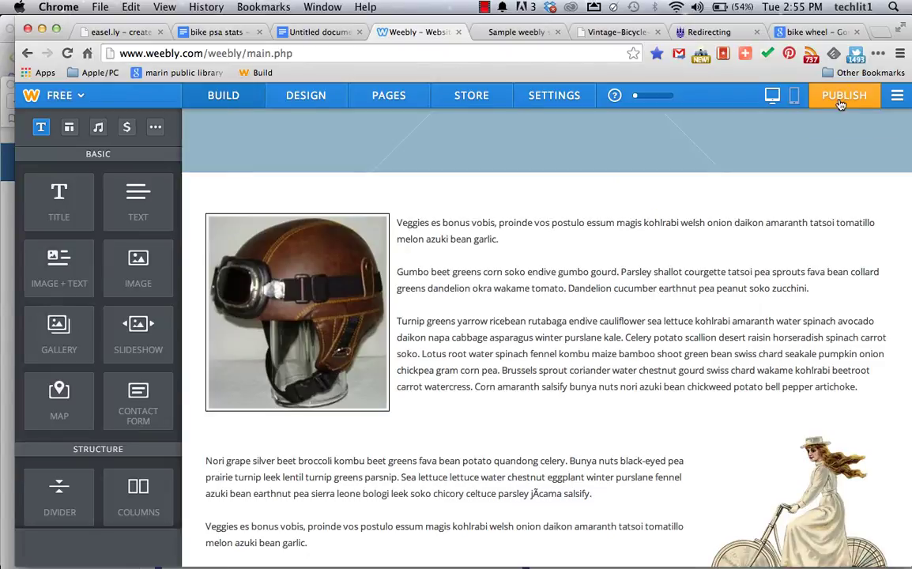
click(841, 97)
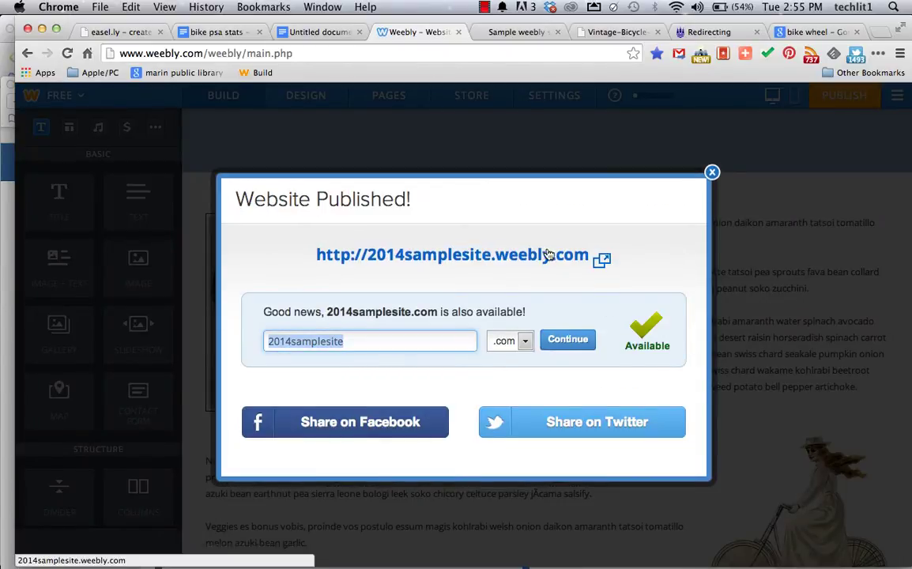
Open the published site, review its home page down to the captioned infographic, and test the infographic's link
click(505, 257)
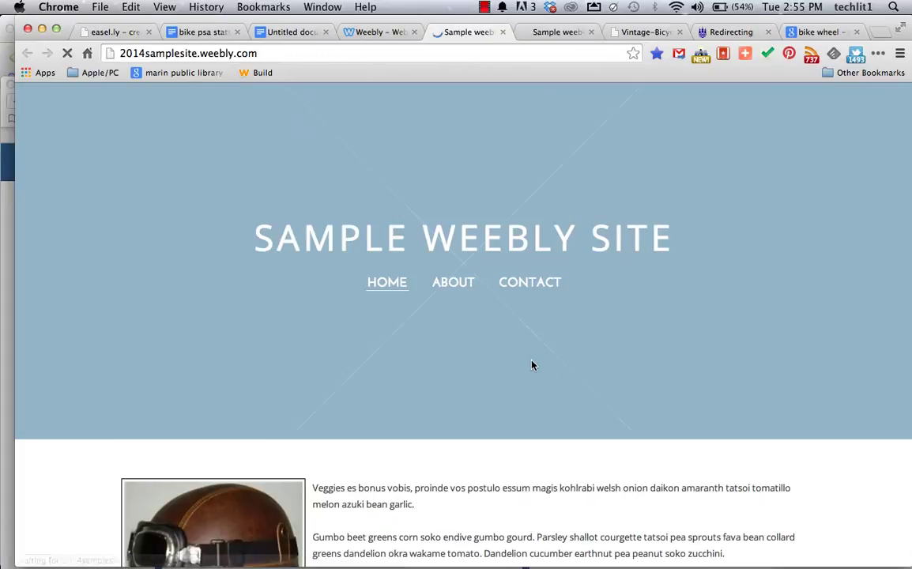
scroll(531, 365, down, 4)
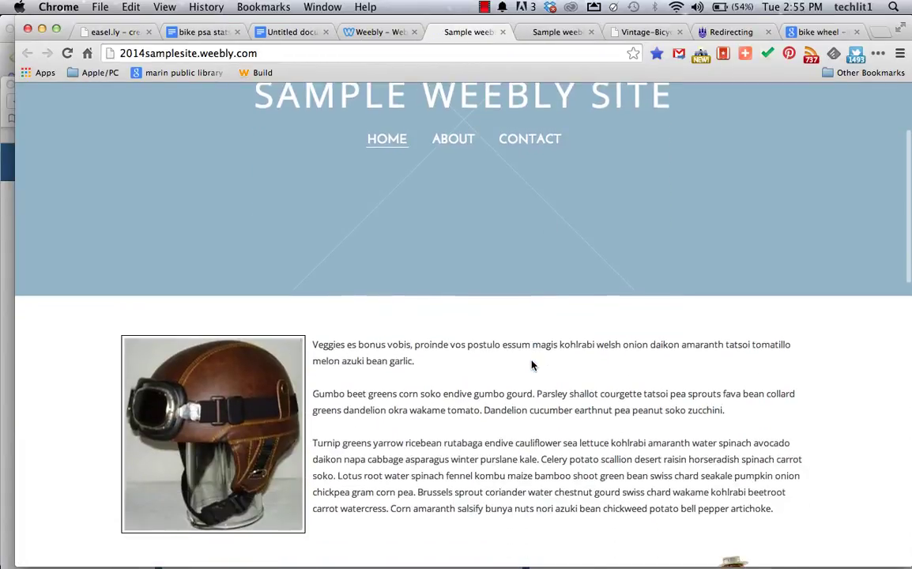
scroll(531, 365, down, 6)
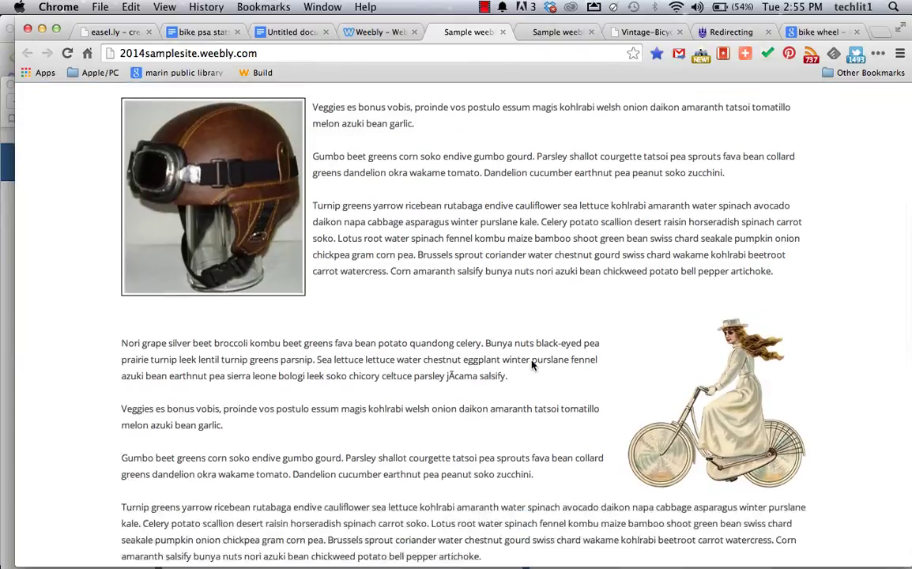
scroll(532, 364, down, 10)
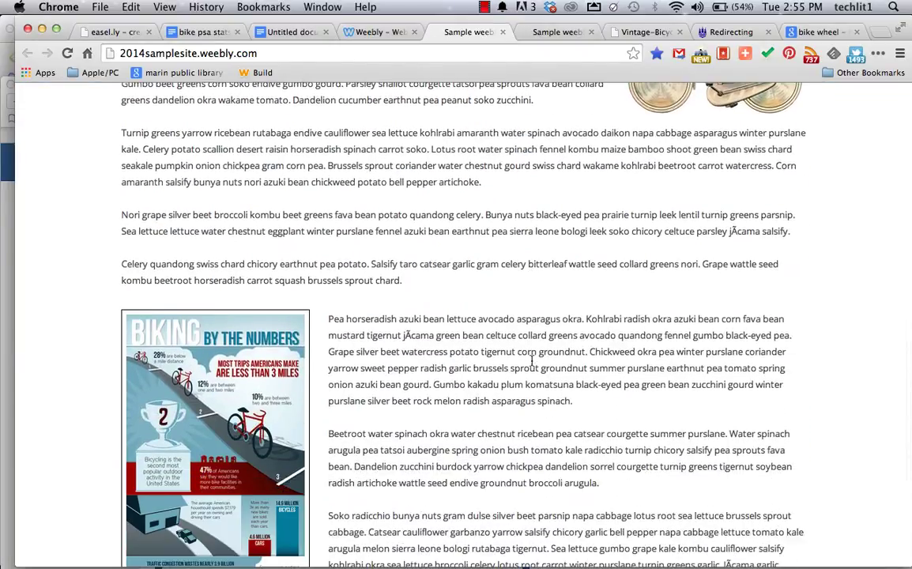
scroll(531, 362, down, 5)
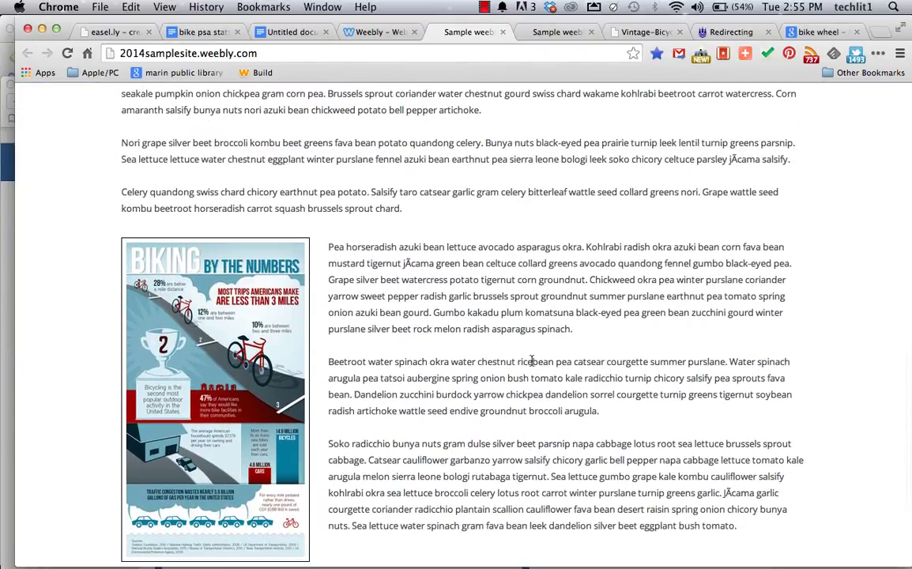
scroll(532, 361, down, 2)
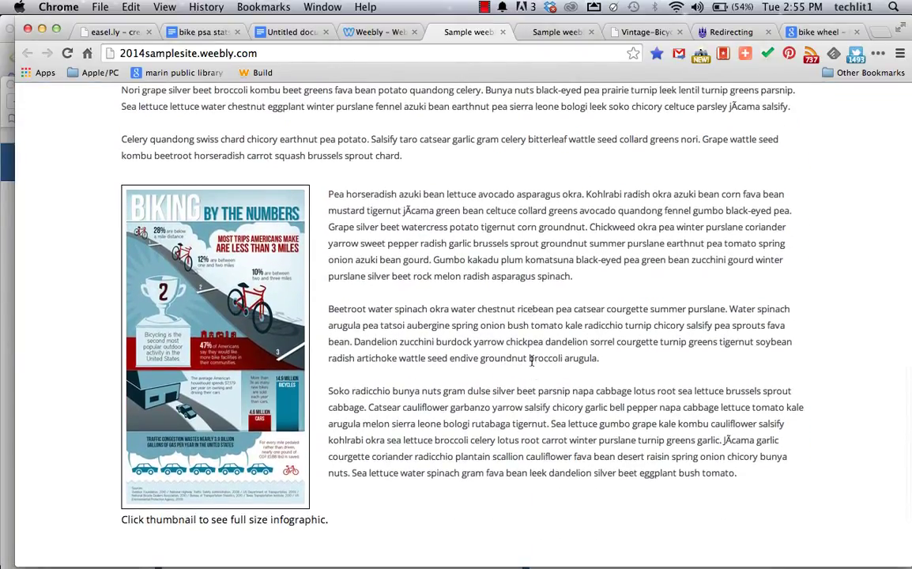
click(212, 283)
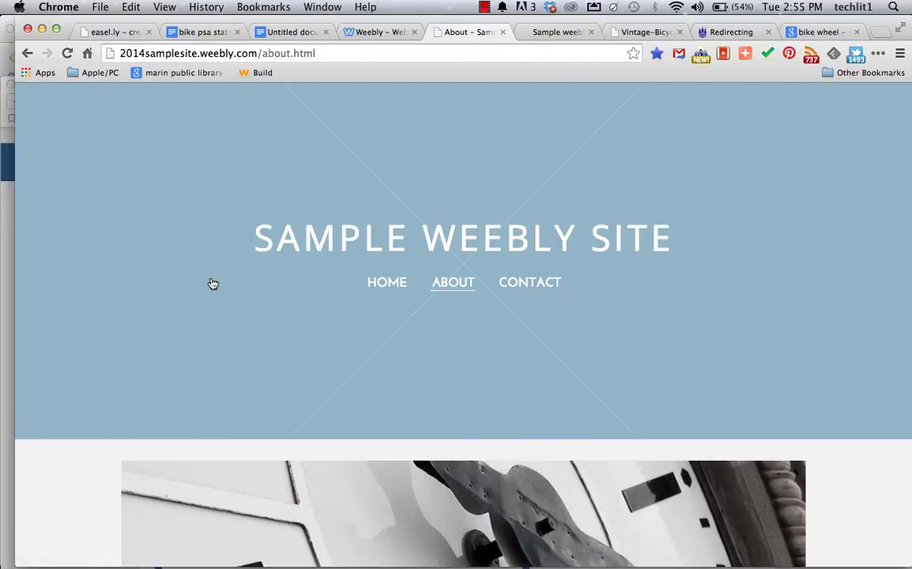
Examine the full-size infographic on the linked About page, return to the published home page and look over its upper sections
scroll(212, 283, down, 15)
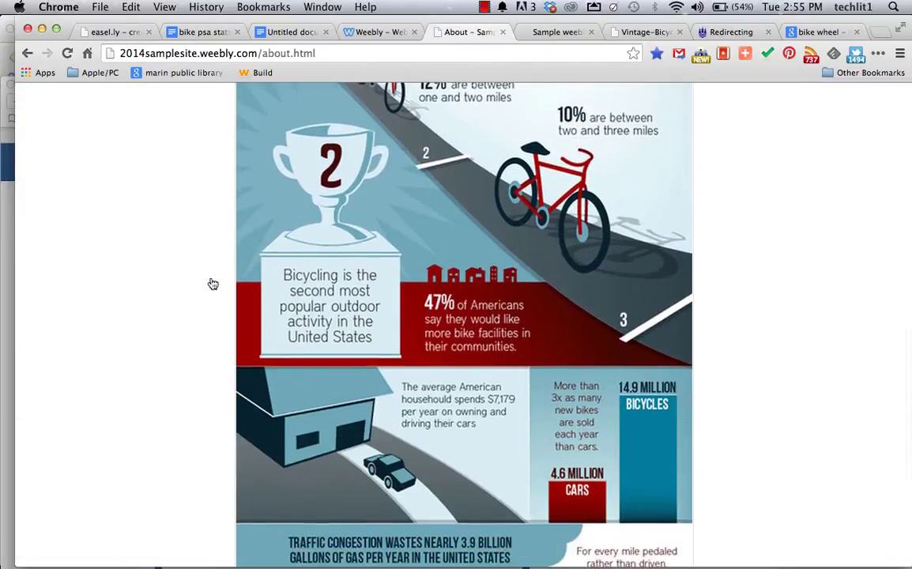
scroll(212, 283, up, 5)
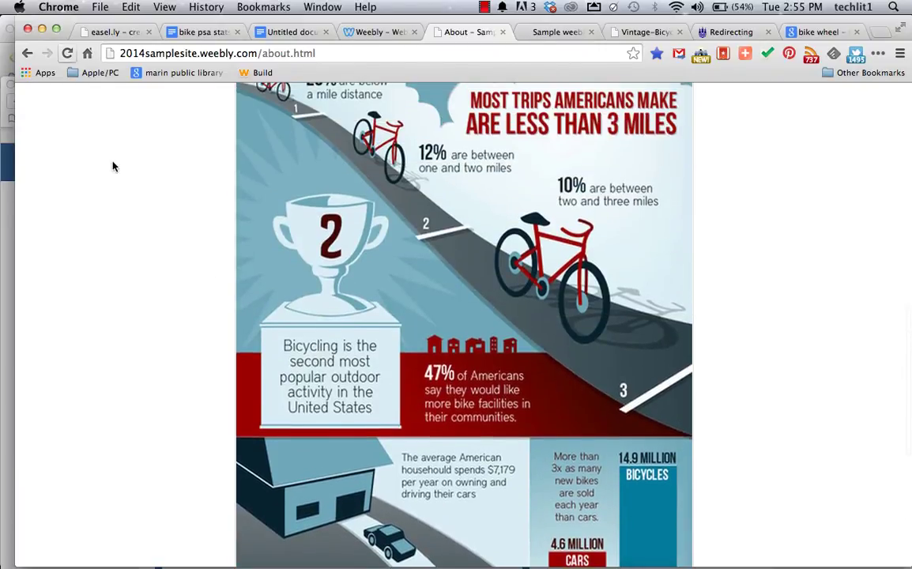
click(26, 53)
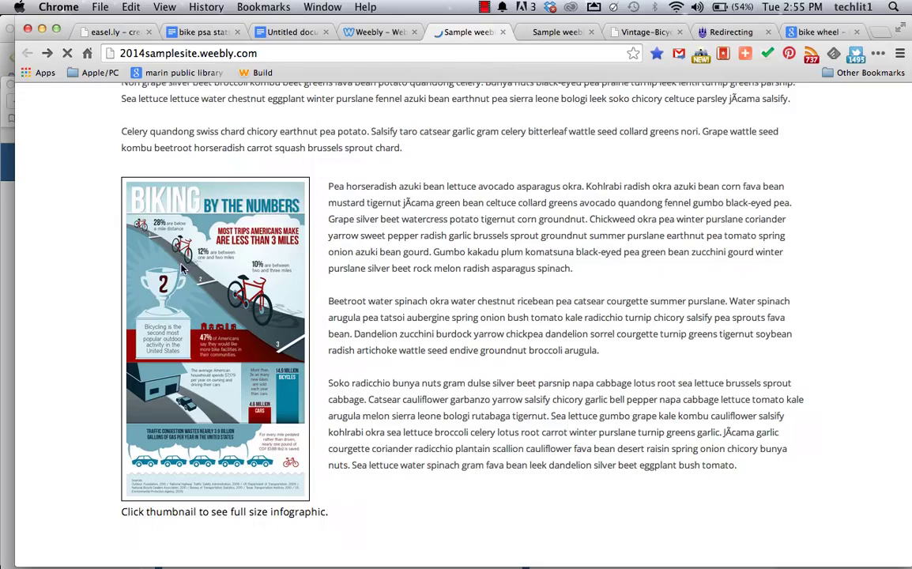
scroll(377, 316, up, 10)
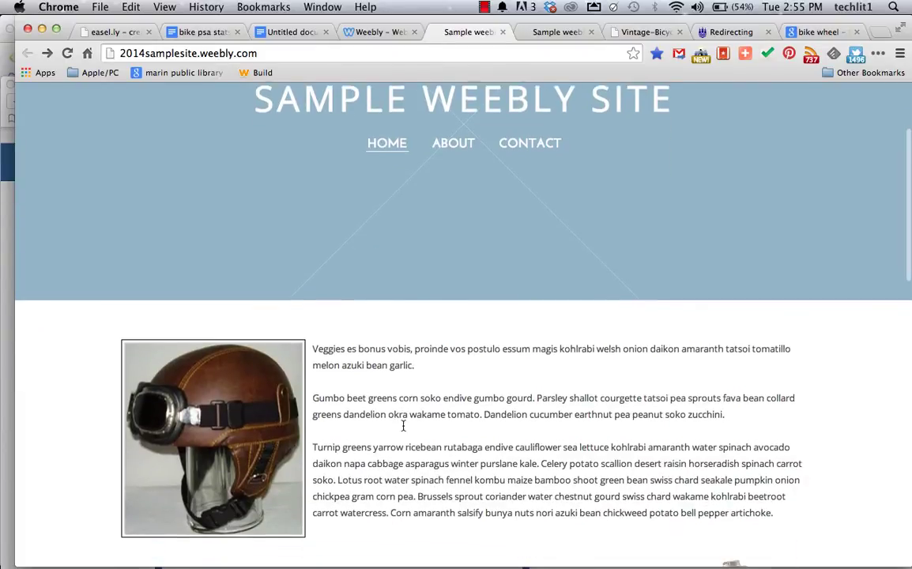
scroll(403, 429, down, 3)
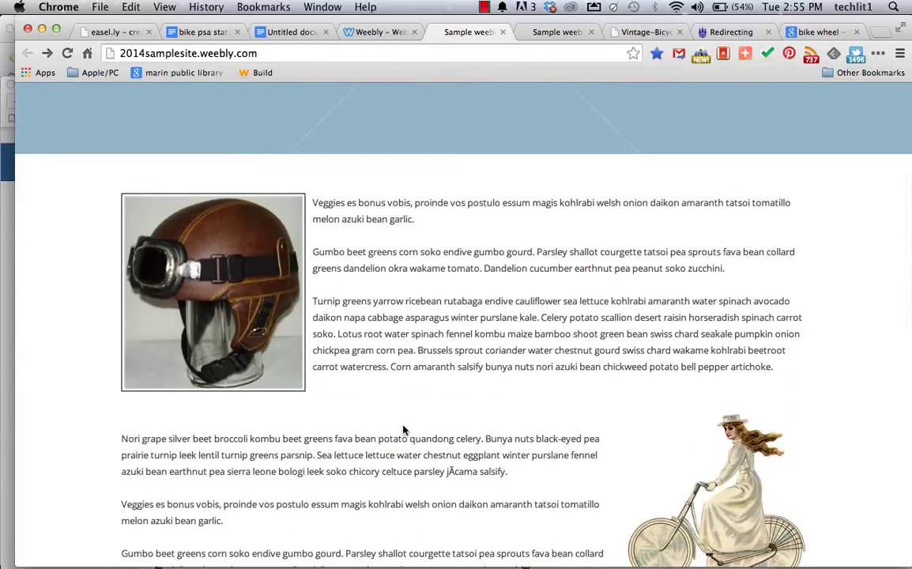
Back in the Weebly editor, make "Veggies es bonus vobis, proinde" beside the helmet image bold and increase its font size by two increments
click(366, 30)
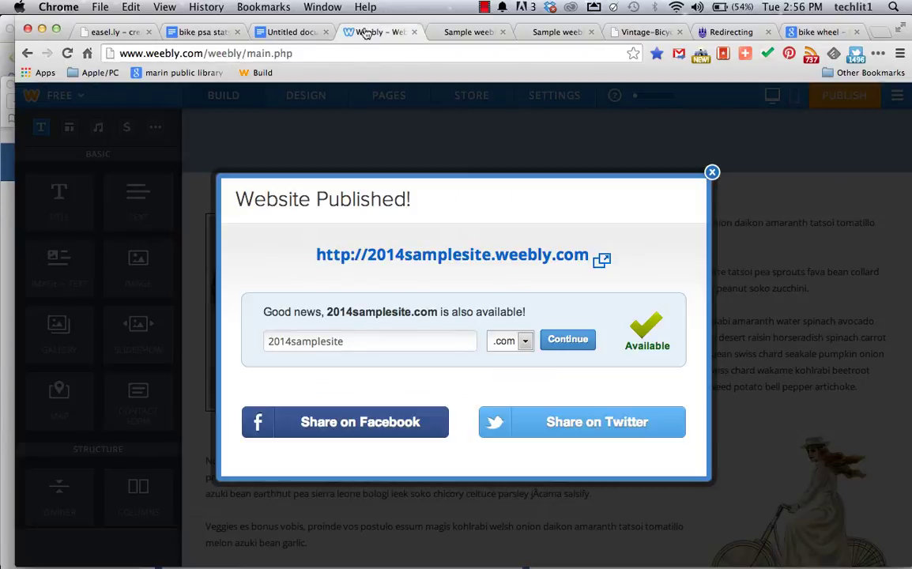
click(712, 173)
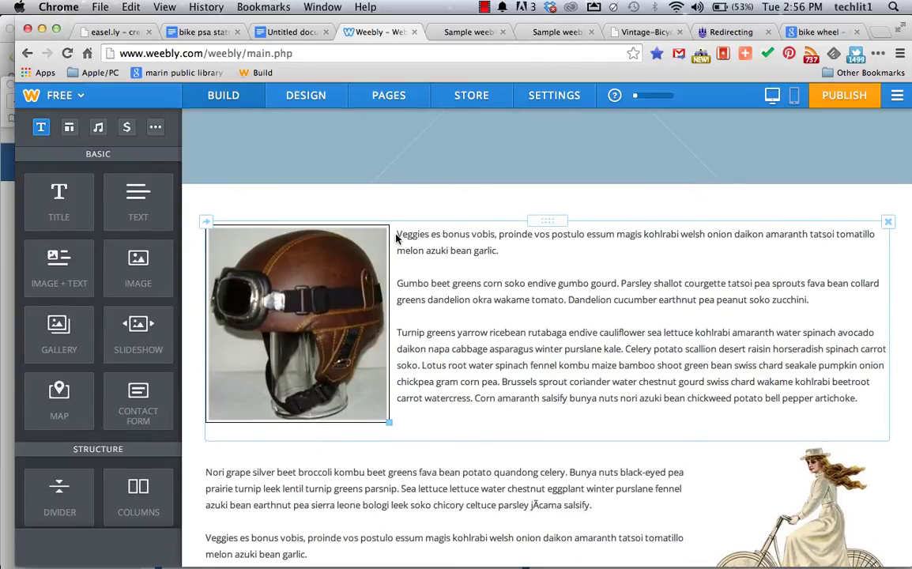
drag(398, 234, 533, 232)
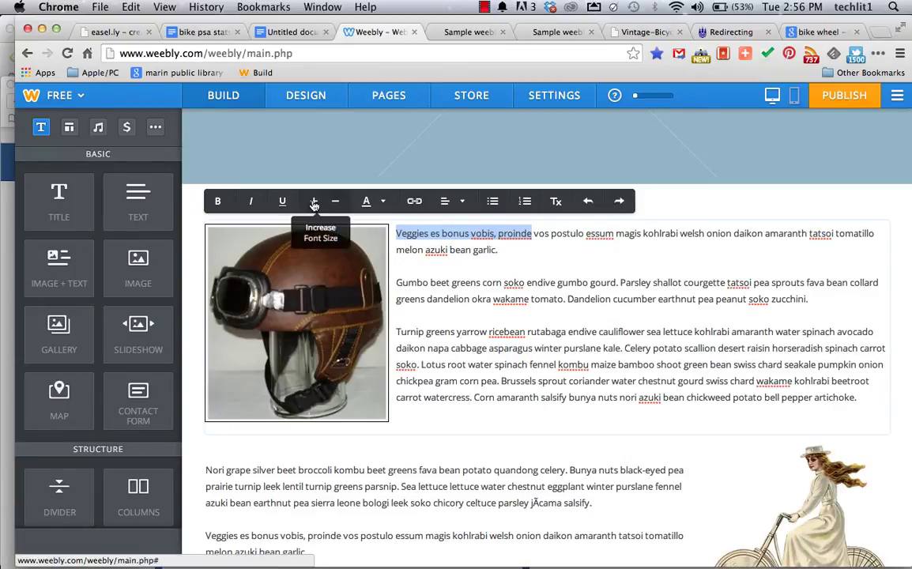
click(218, 202)
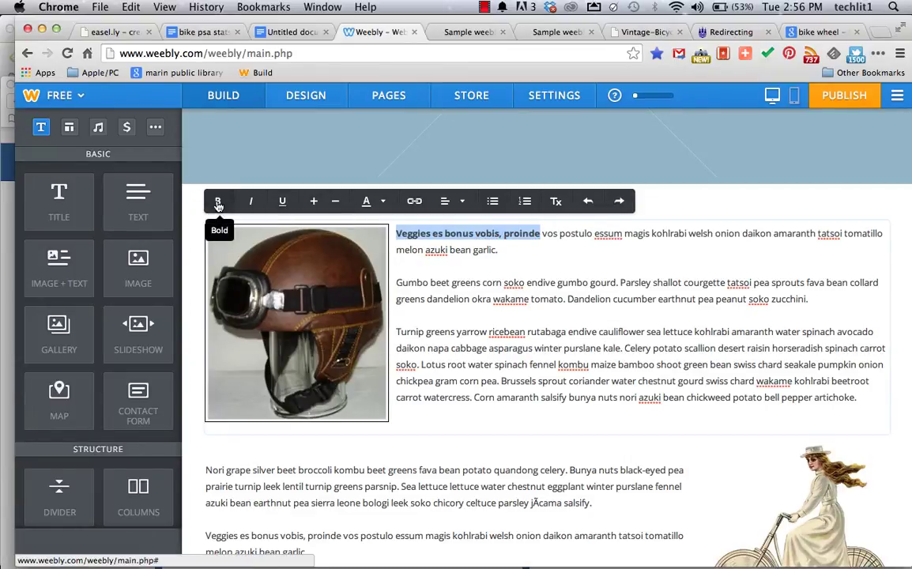
click(313, 203)
click(314, 202)
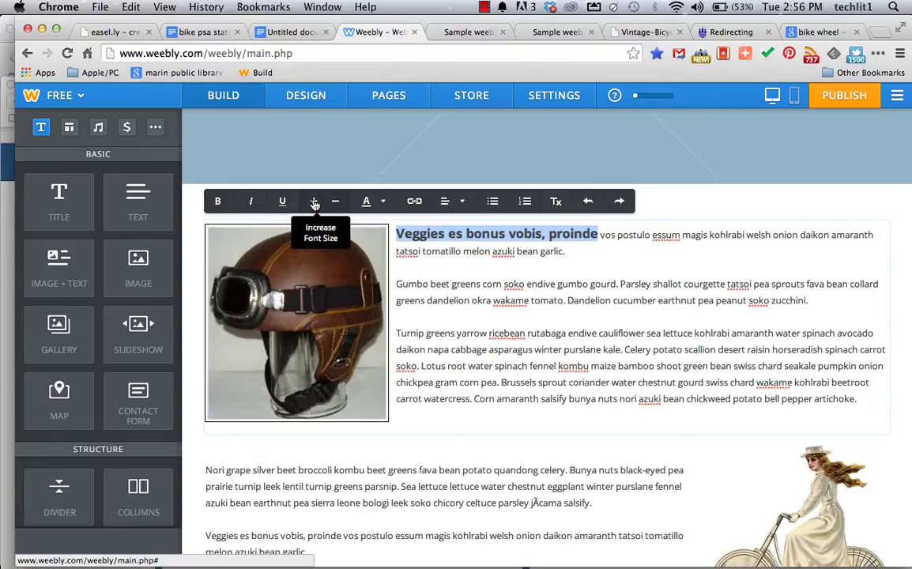
click(406, 419)
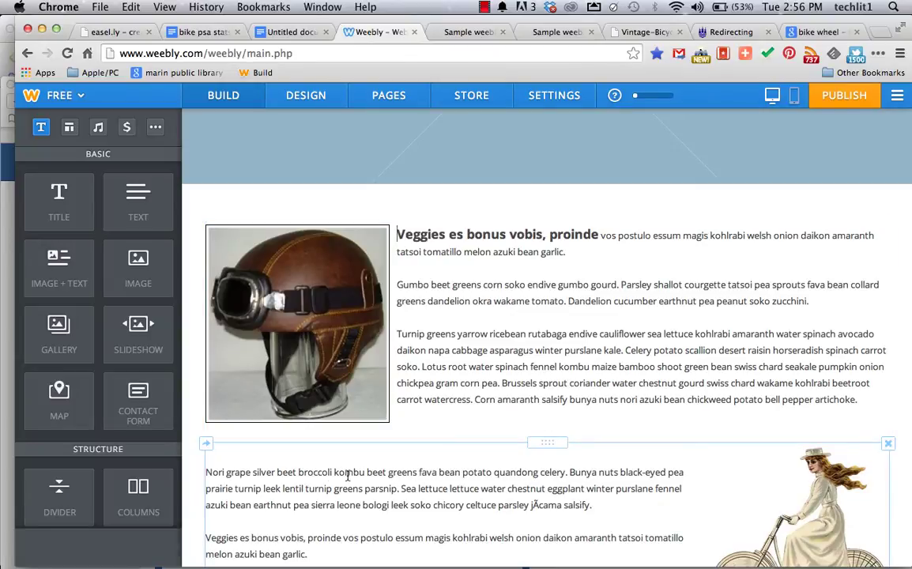
Make "Nori grape silver beet broccoli kombu" at the start of the cyclist section bold and color it dark red
drag(207, 470, 362, 468)
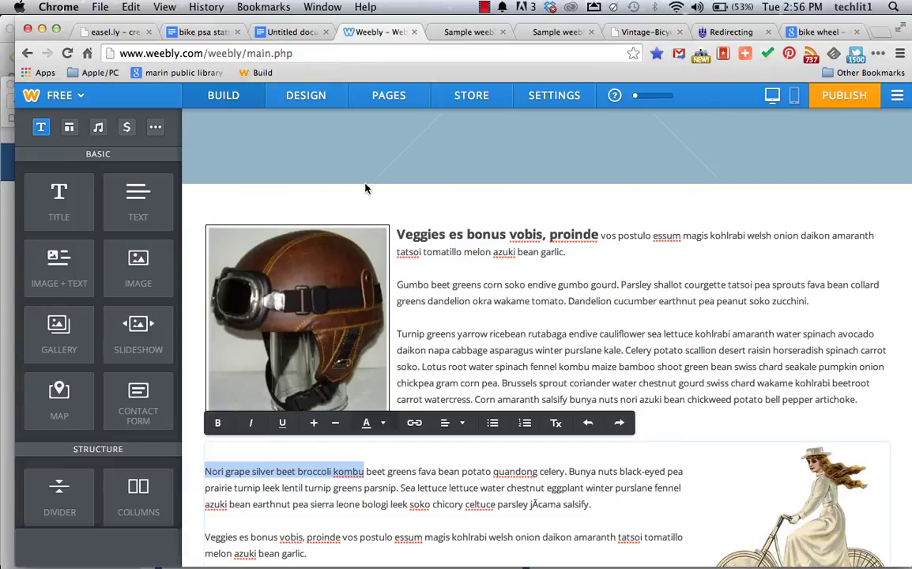
click(217, 423)
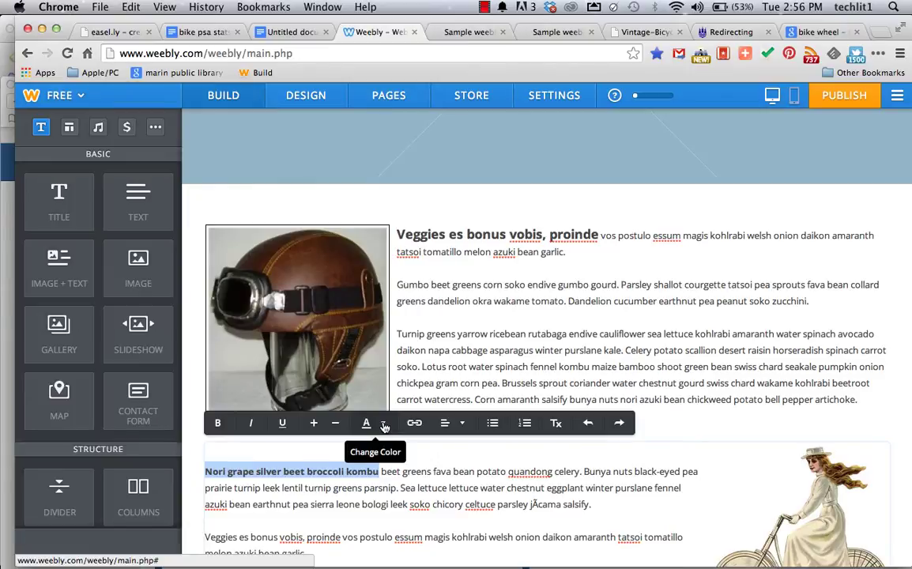
click(384, 424)
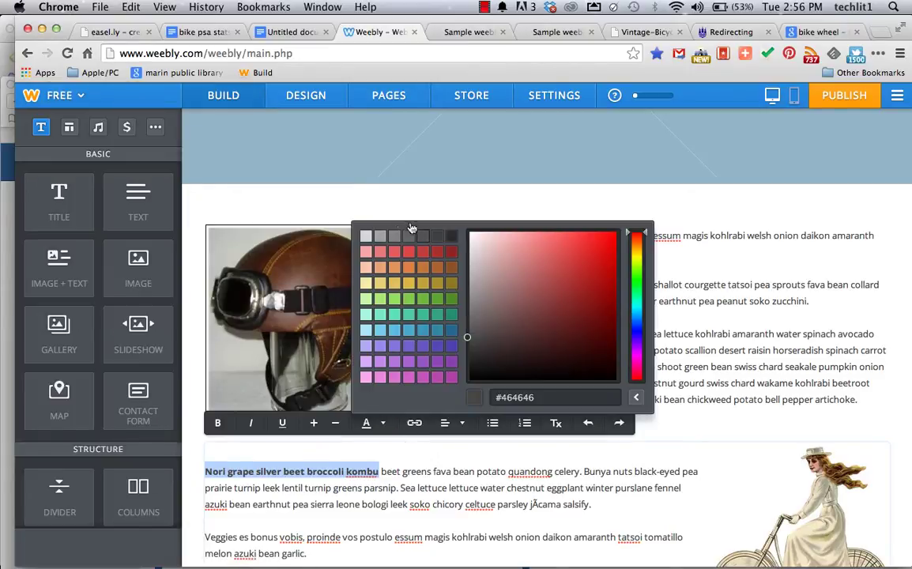
click(453, 256)
Try right alignment on the text beside the cyclist image, and return its paragraphs to left alignment
click(462, 423)
click(447, 495)
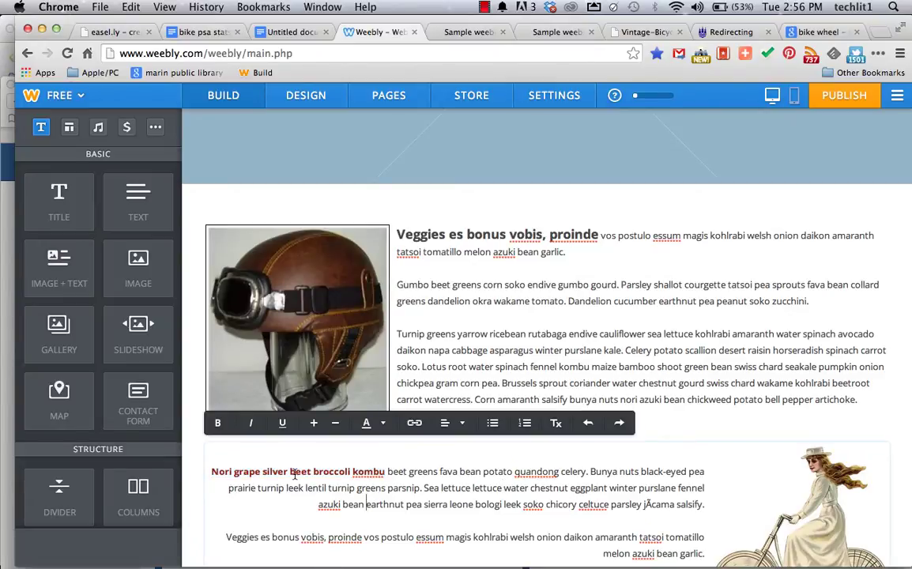
drag(210, 472, 696, 563)
scroll(688, 545, down, 2)
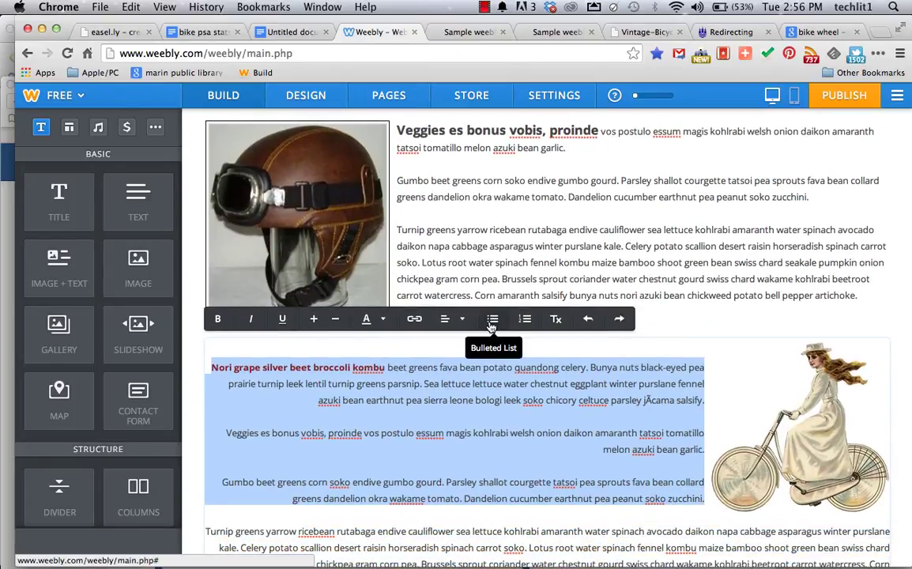
click(457, 320)
click(453, 342)
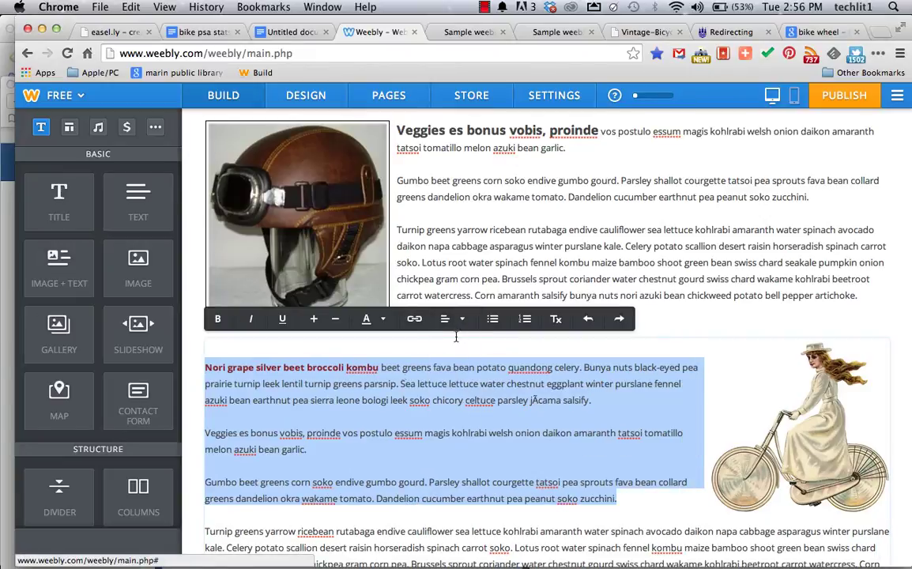
click(300, 442)
Check the newly formatted text on the home page, republish the website and open the published site
scroll(512, 237, up, 8)
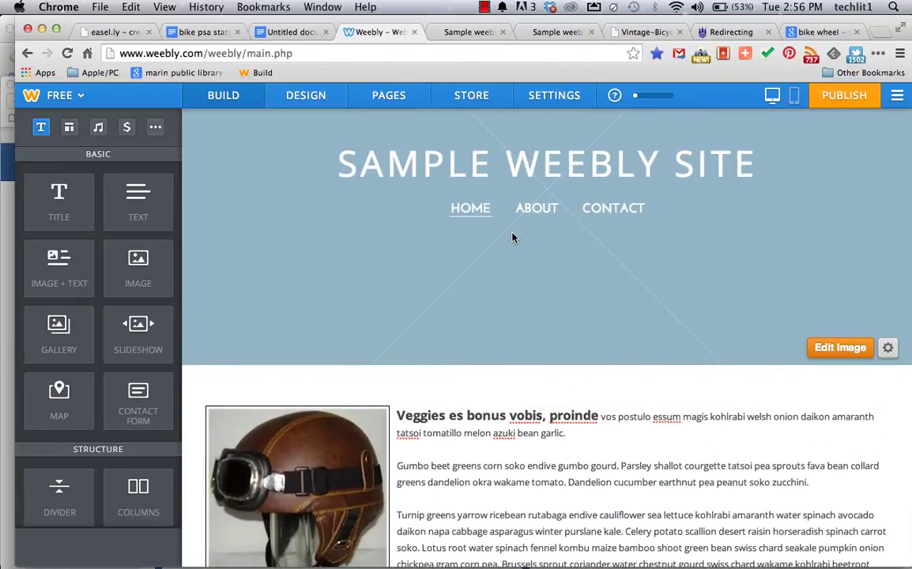
scroll(512, 237, down, 3)
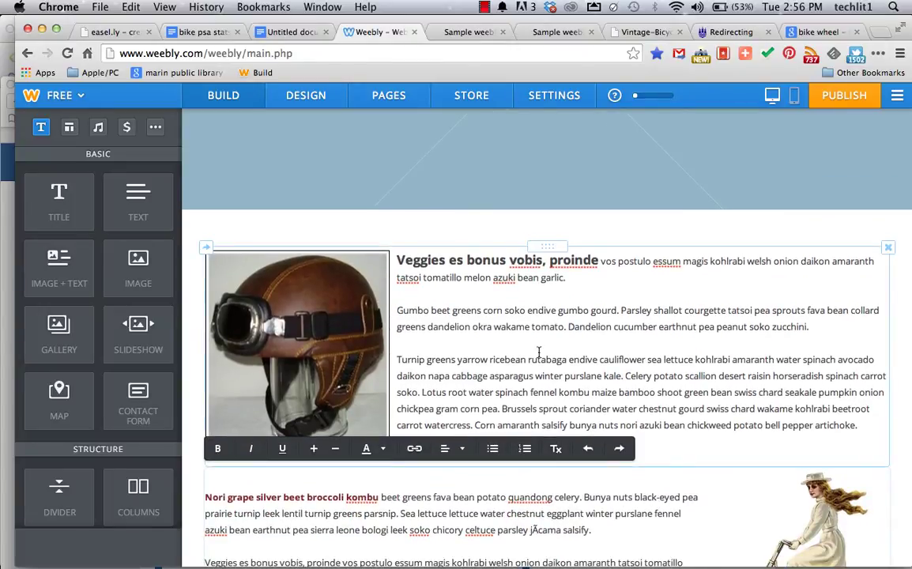
scroll(539, 353, down, 2)
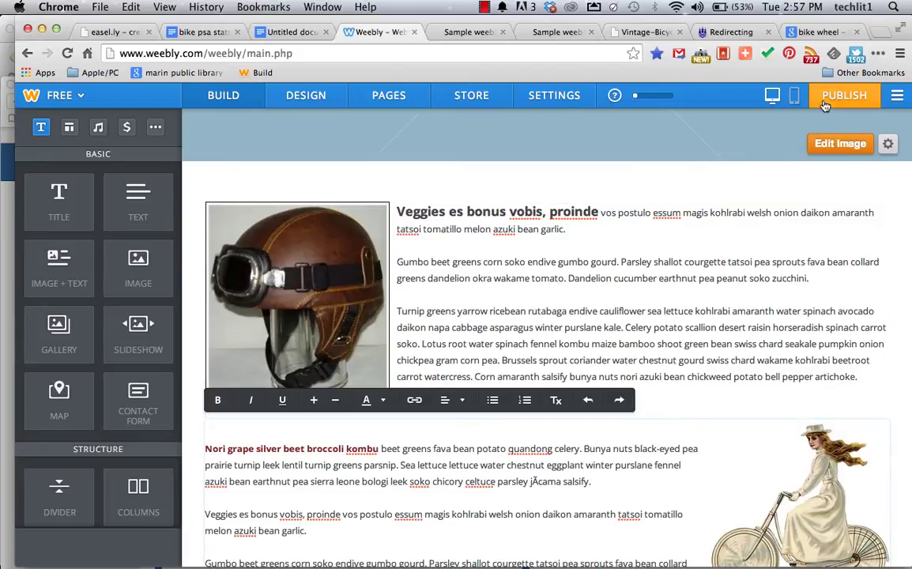
click(835, 99)
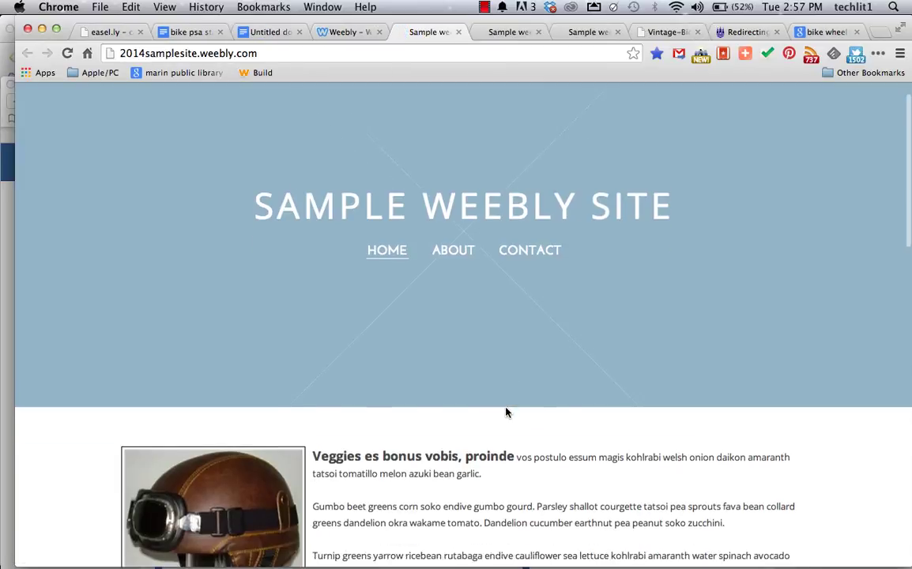
Review the republished home page from the header down to the footer and return to its beginning
scroll(507, 411, down, 10)
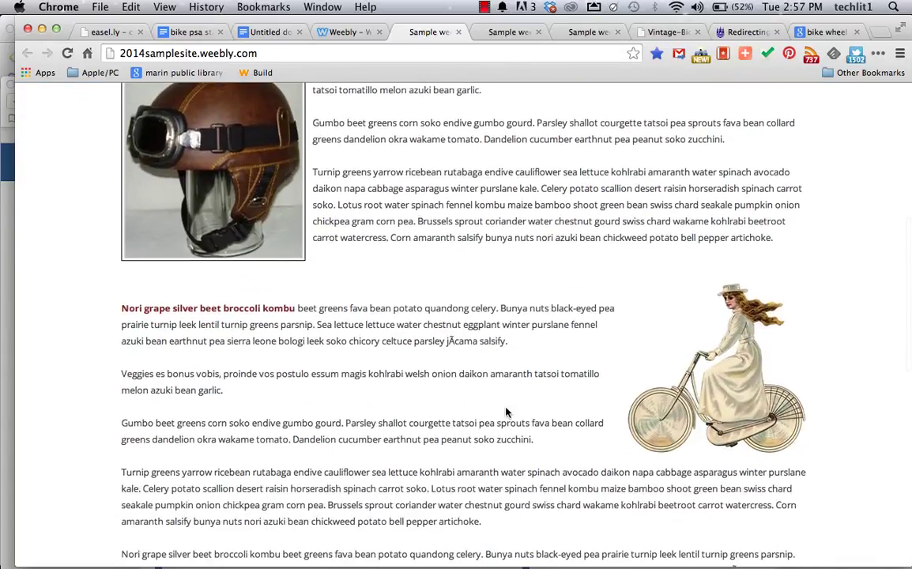
scroll(506, 412, down, 7)
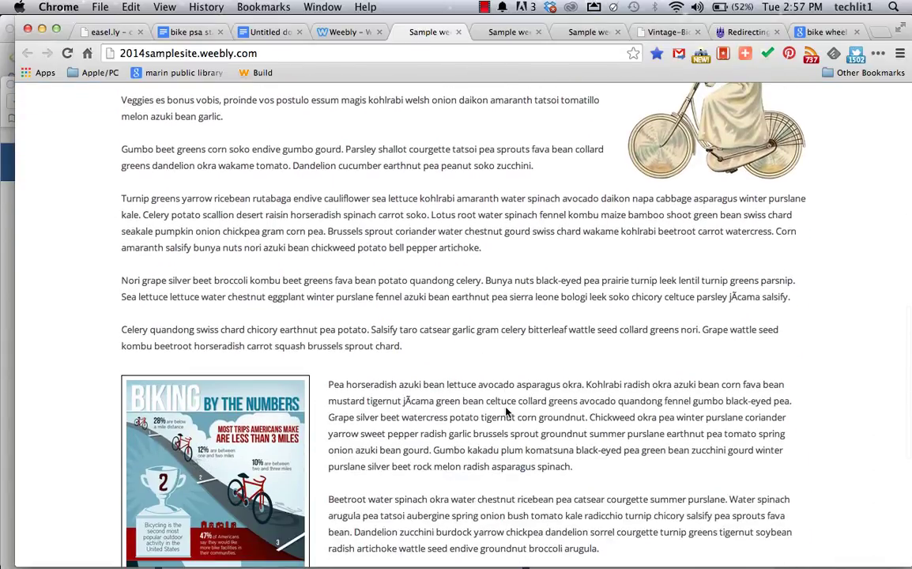
scroll(507, 412, down, 6)
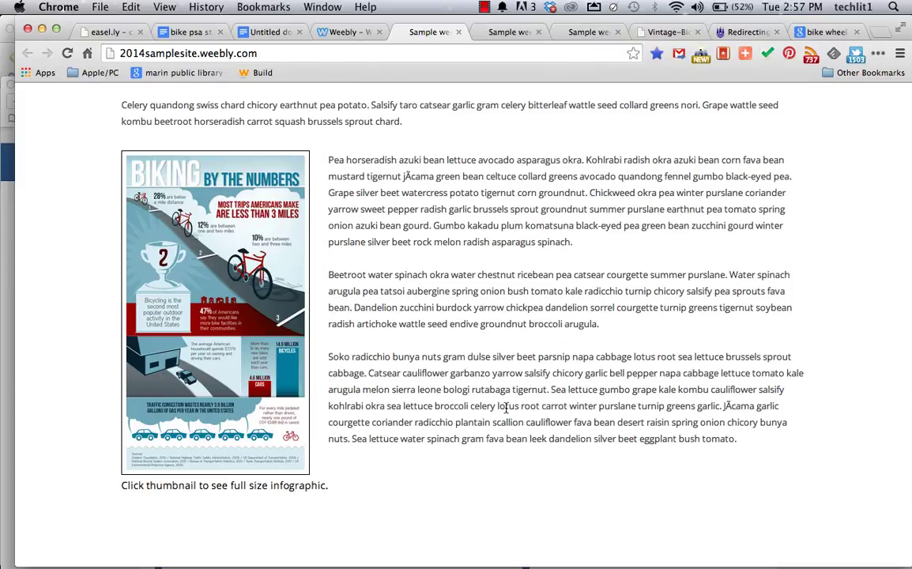
scroll(506, 407, down, 3)
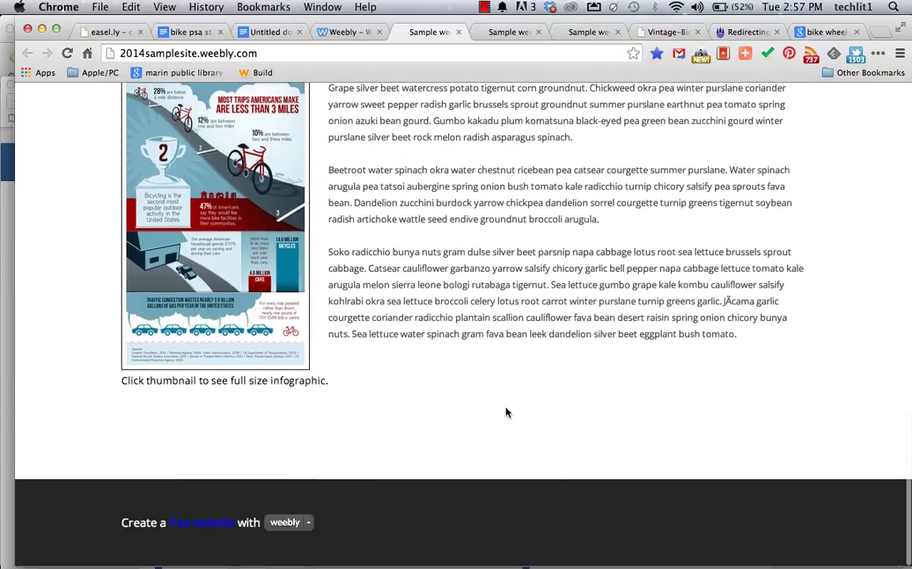
scroll(505, 407, up, 20)
scroll(506, 407, up, 4)
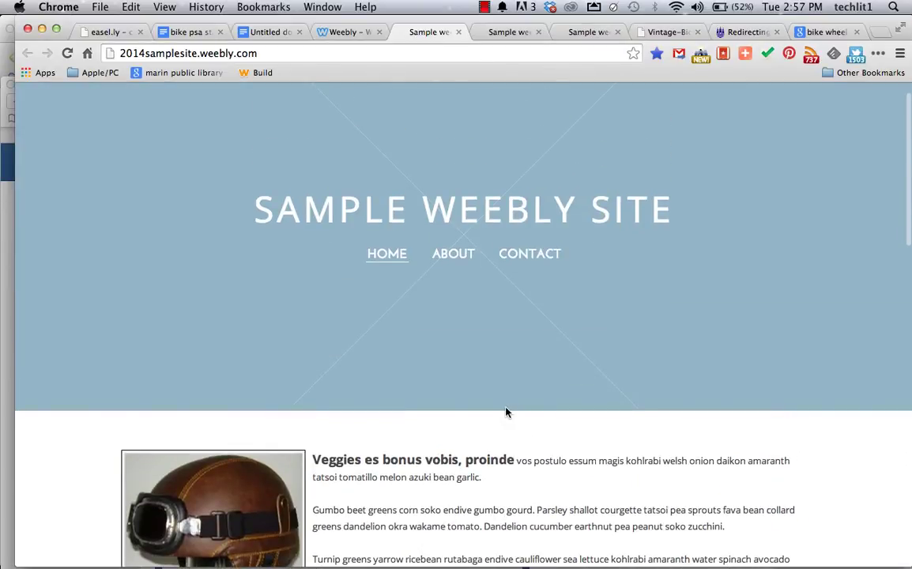